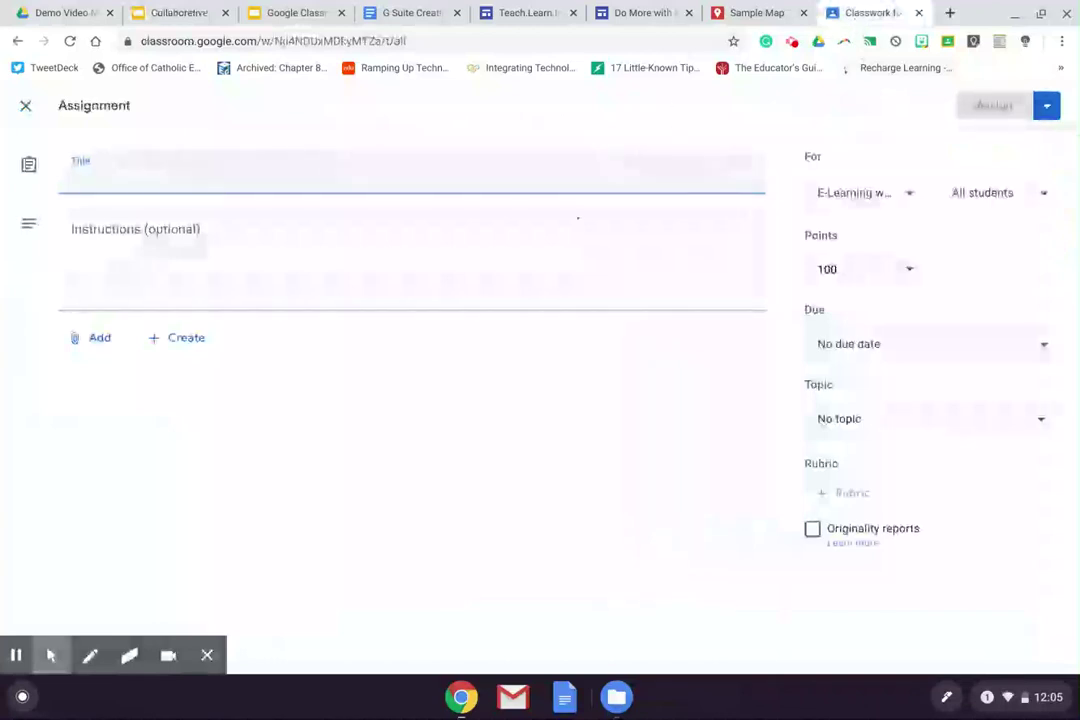
# Attach the Collaborative Google Slide Presentation from Google Drive to the assignment.
pyautogui.click(78, 338)
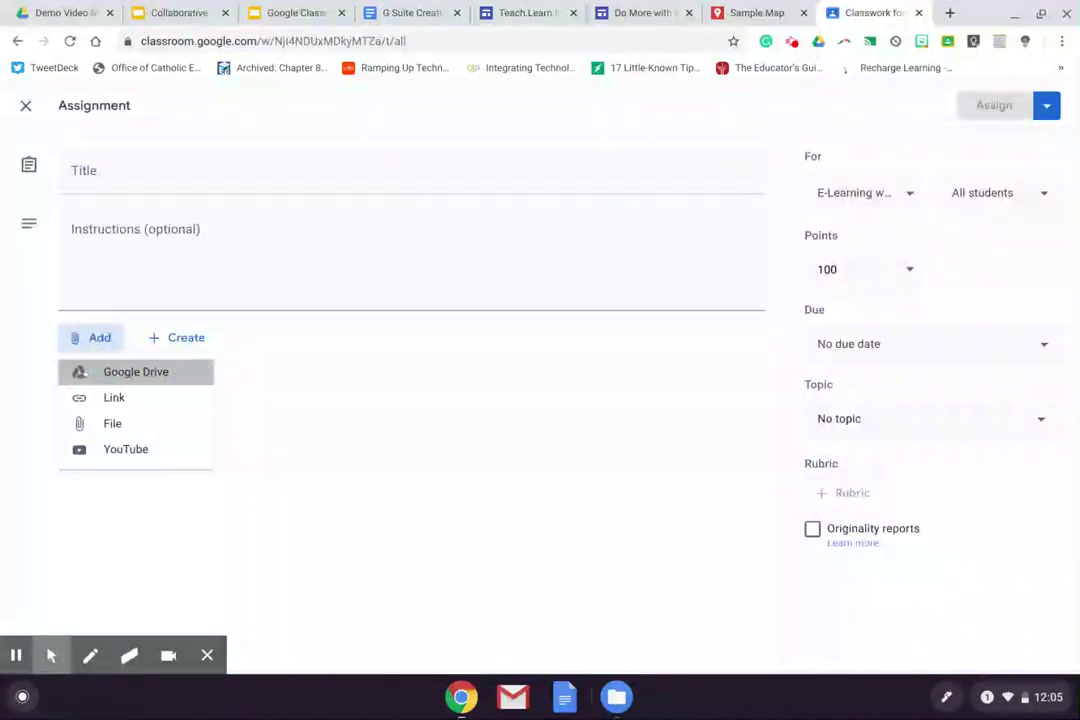
pyautogui.click(82, 372)
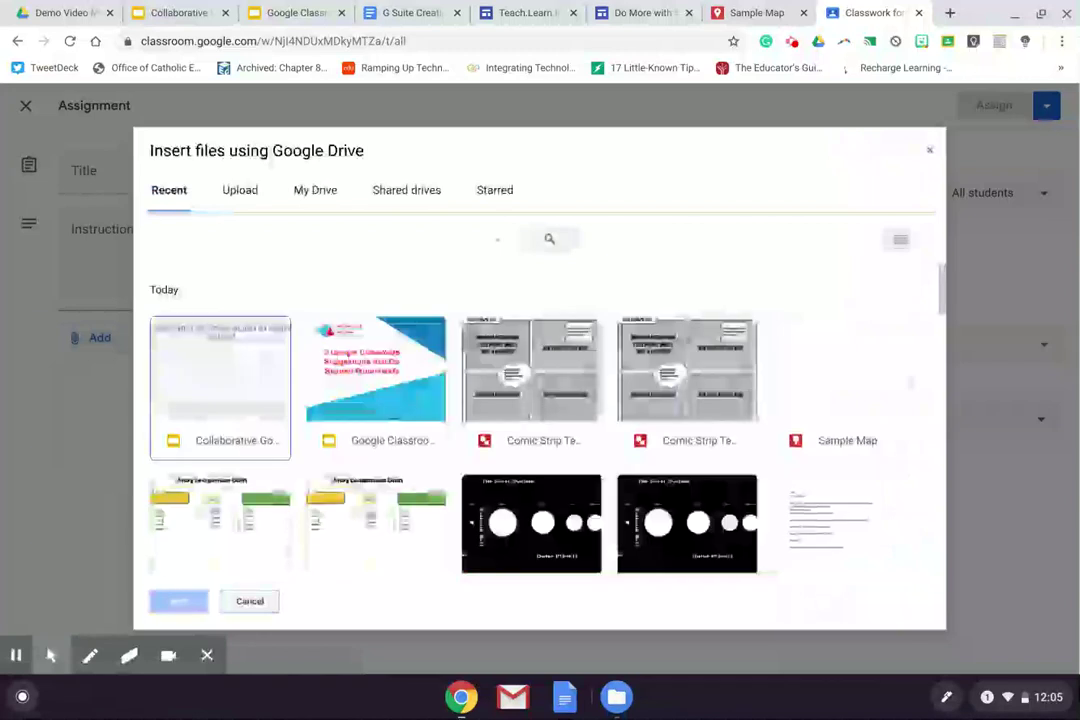
pyautogui.click(202, 399)
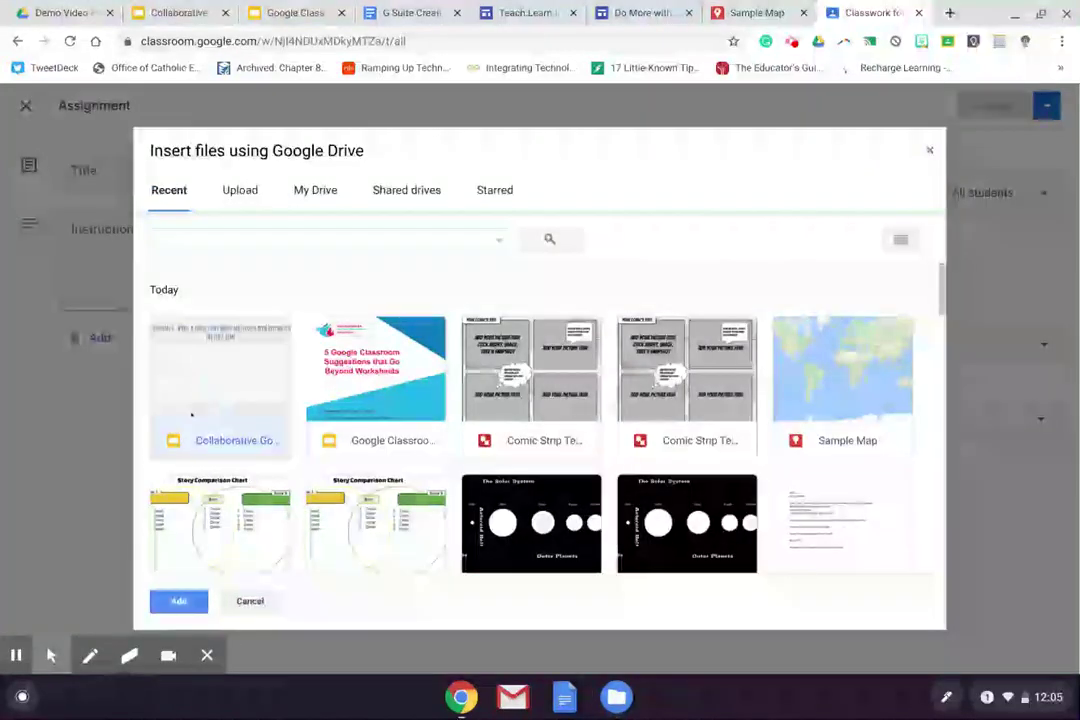
pyautogui.click(177, 601)
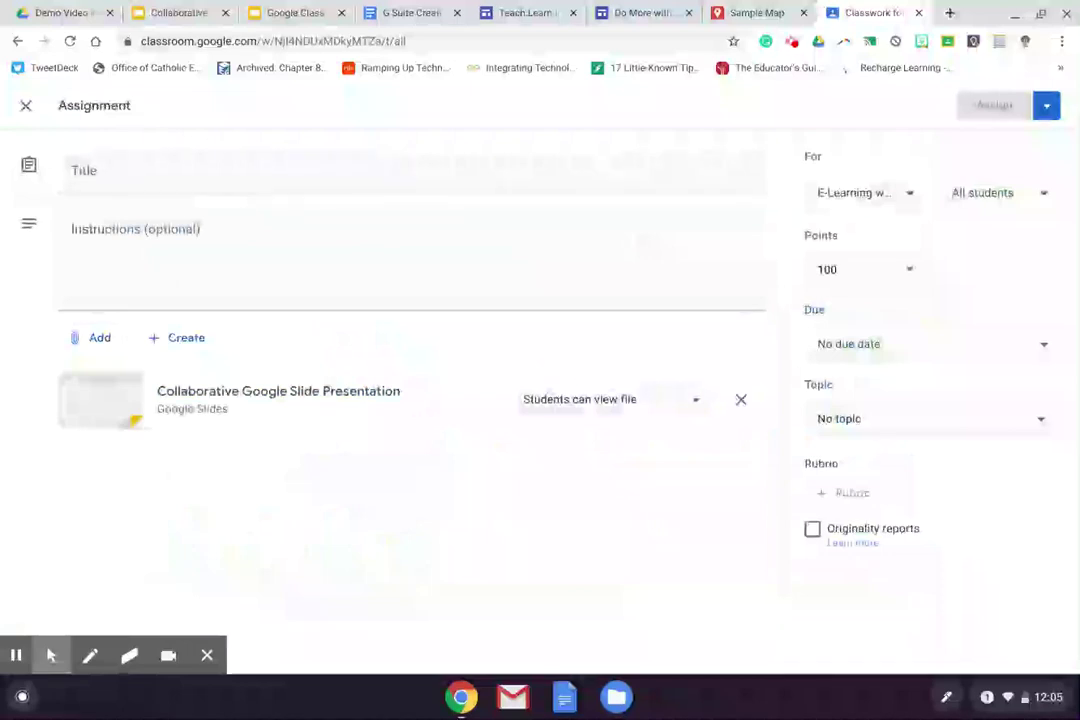
# Set the attached presentation's access to 'Students can edit file'.
pyautogui.click(610, 399)
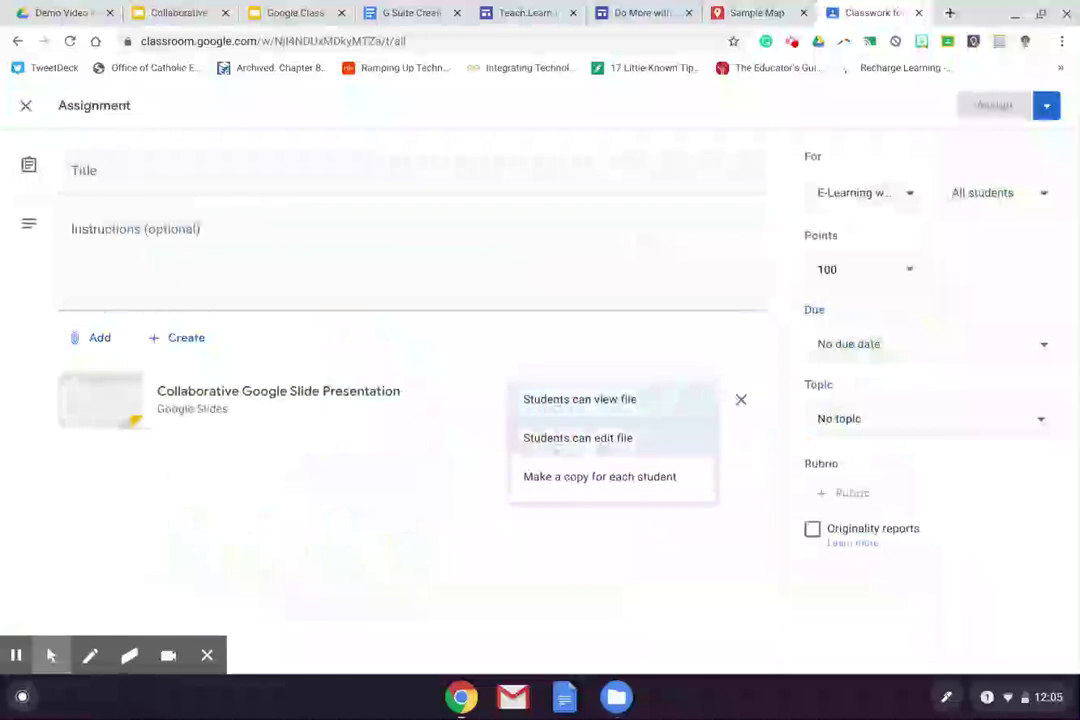
pyautogui.click(560, 440)
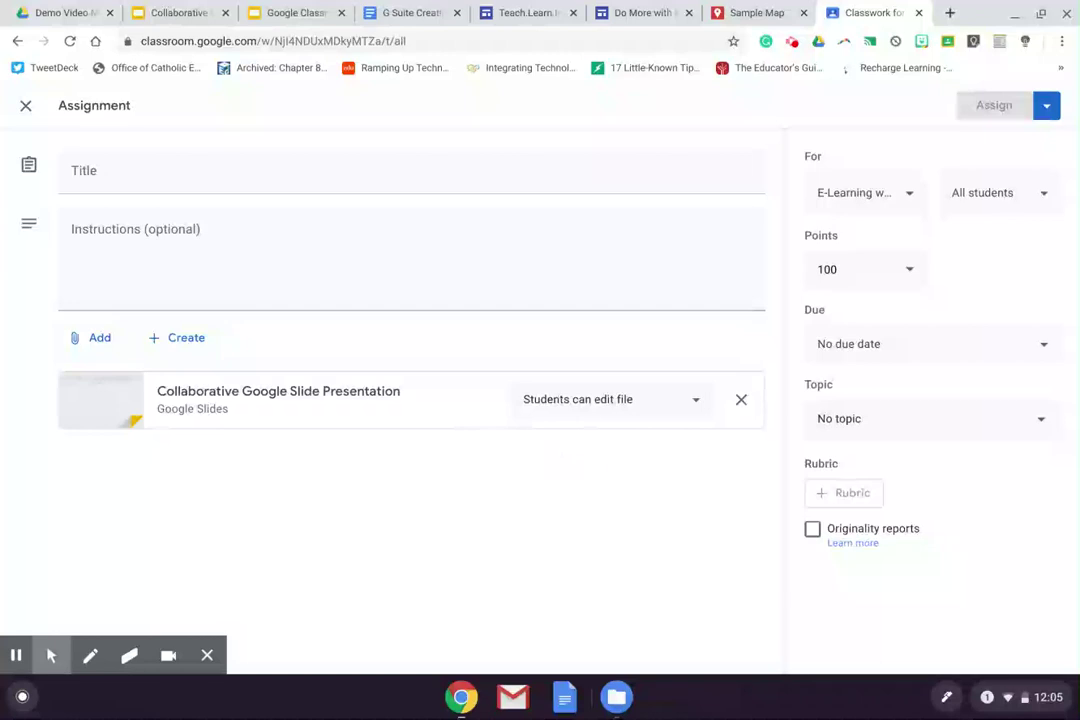
pyautogui.click(569, 404)
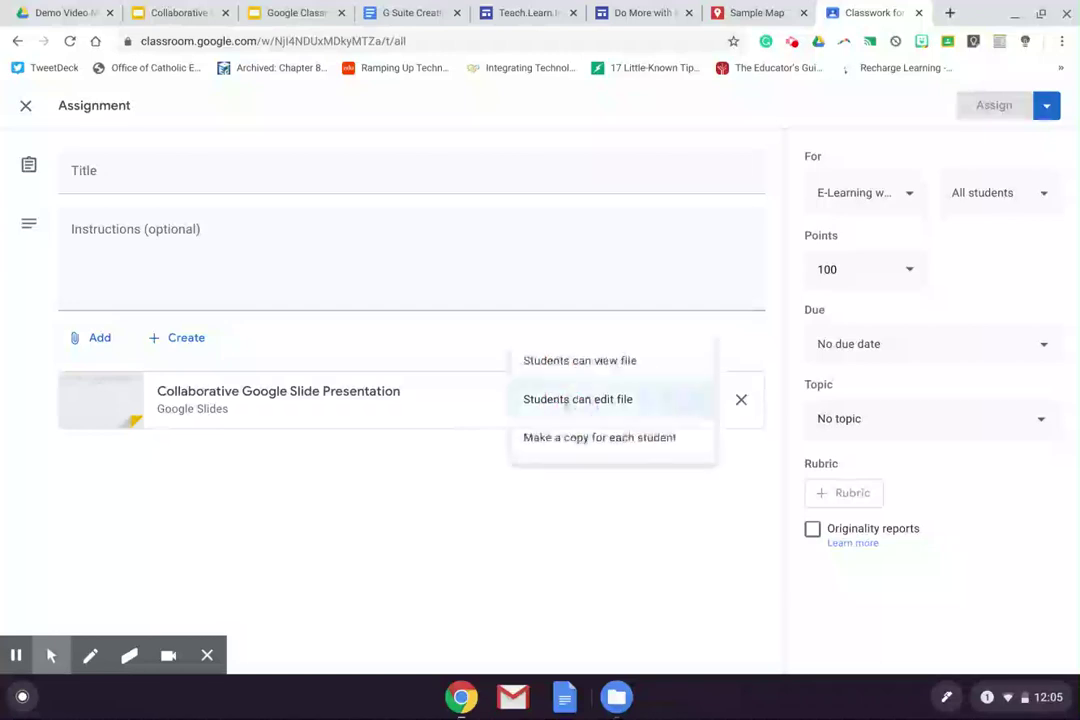
pyautogui.click(562, 404)
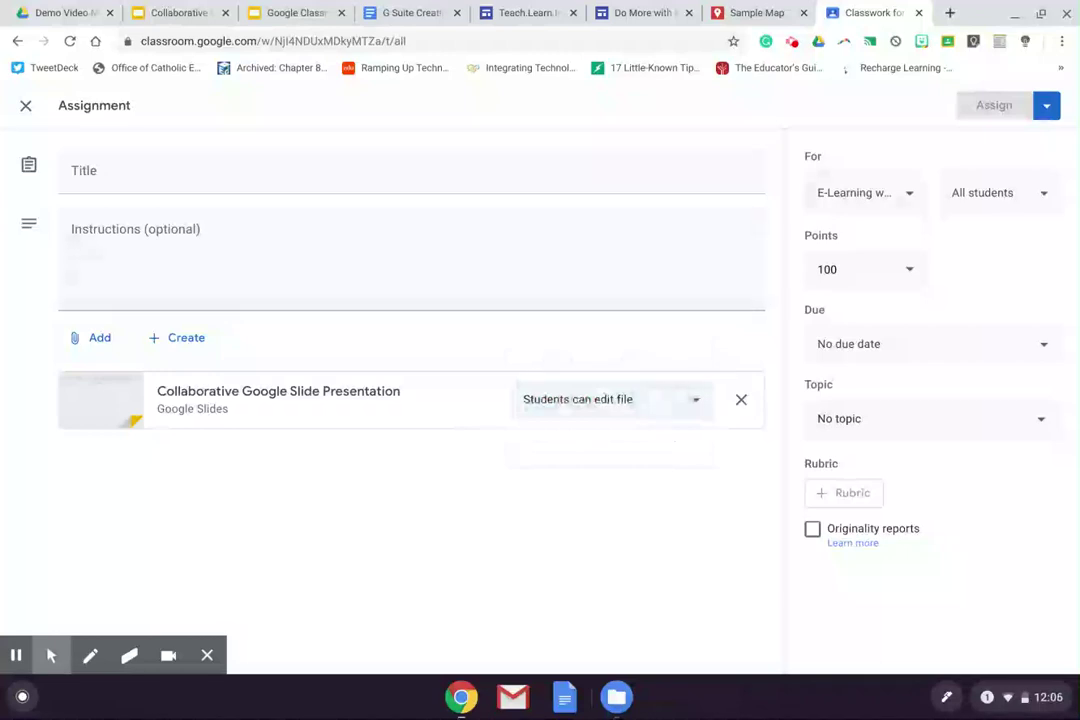
pyautogui.click(849, 193)
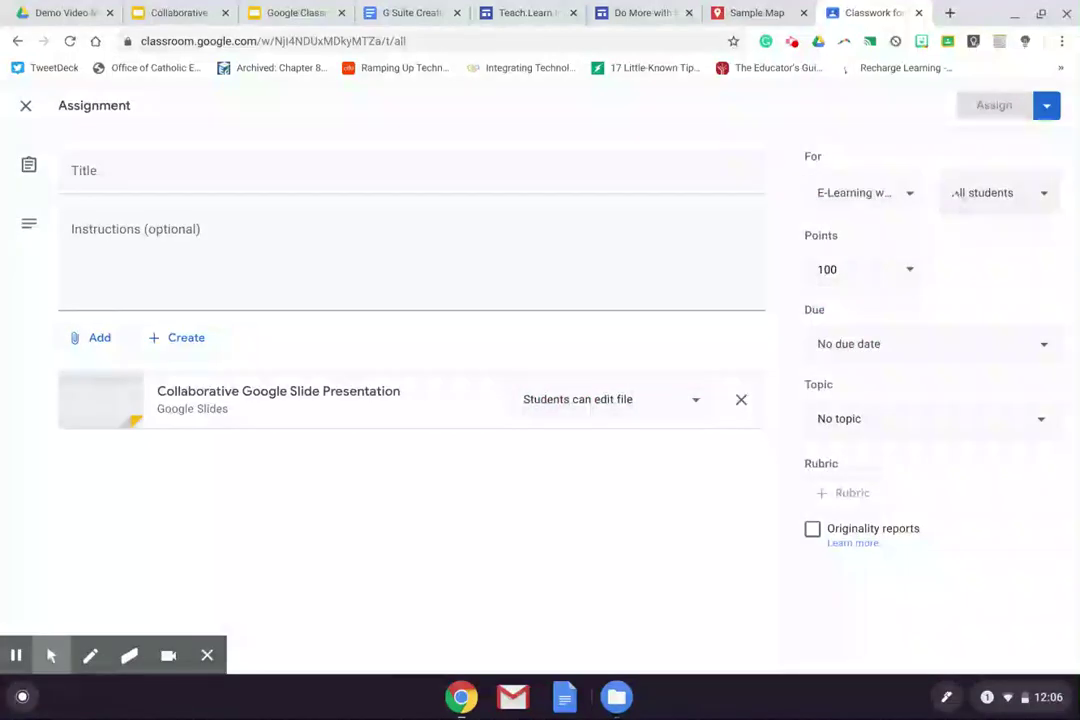
# Keep All students selected and remove the attached Collaborative presentation from the assignment.
pyautogui.click(967, 202)
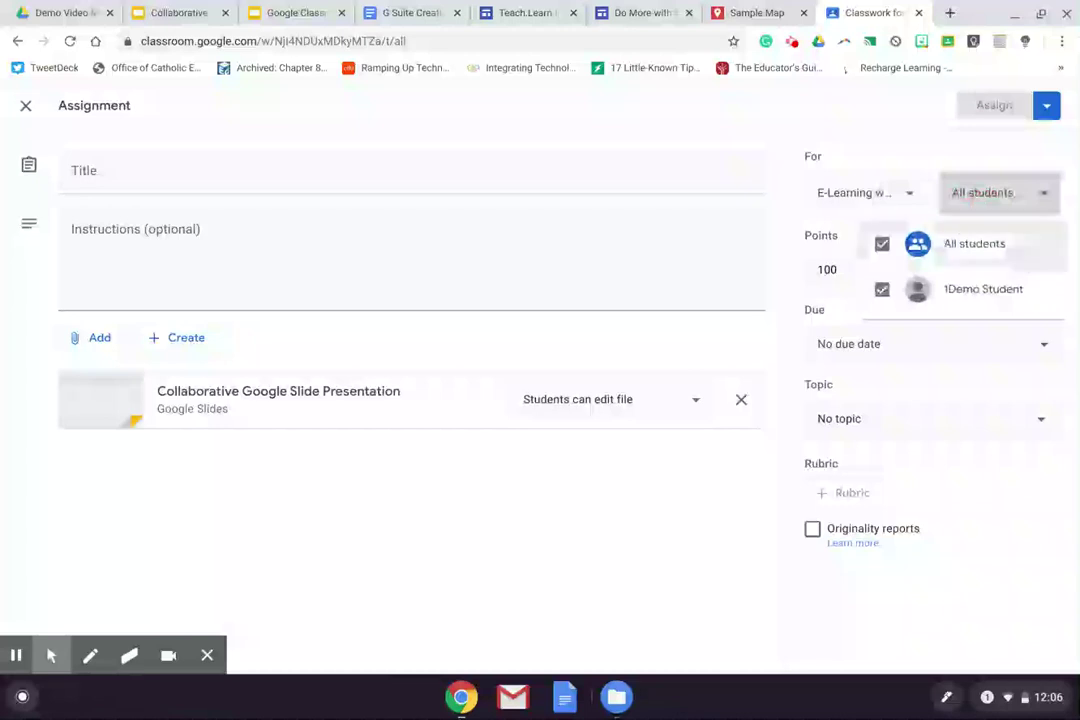
pyautogui.click(882, 243)
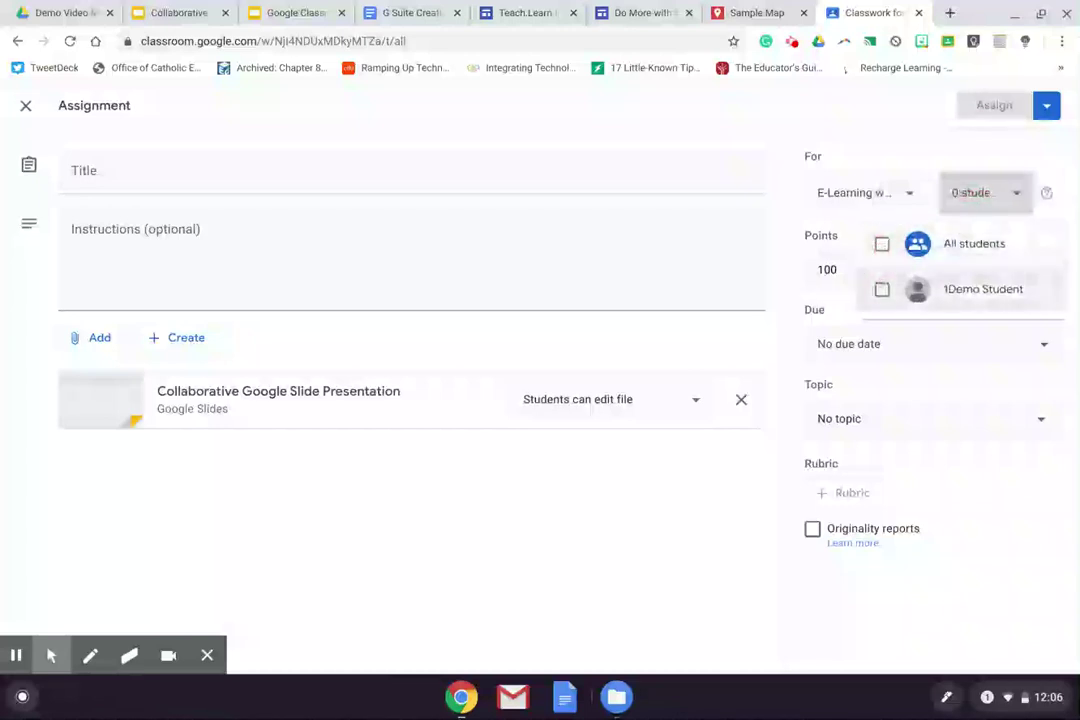
pyautogui.click(881, 289)
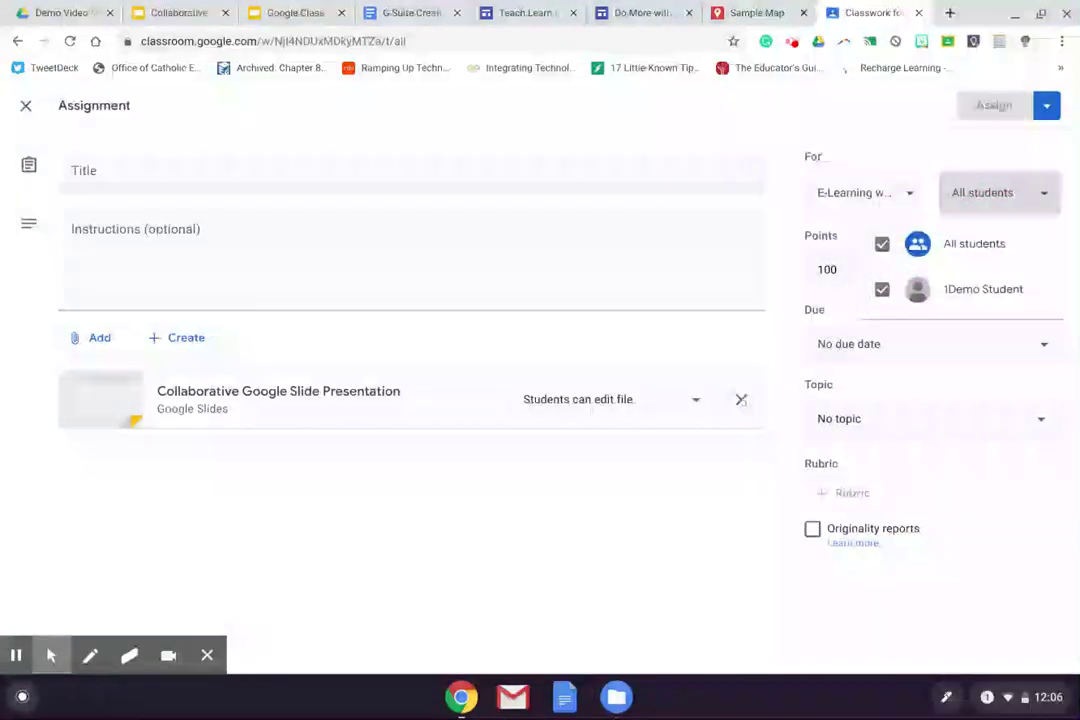
pyautogui.click(743, 399)
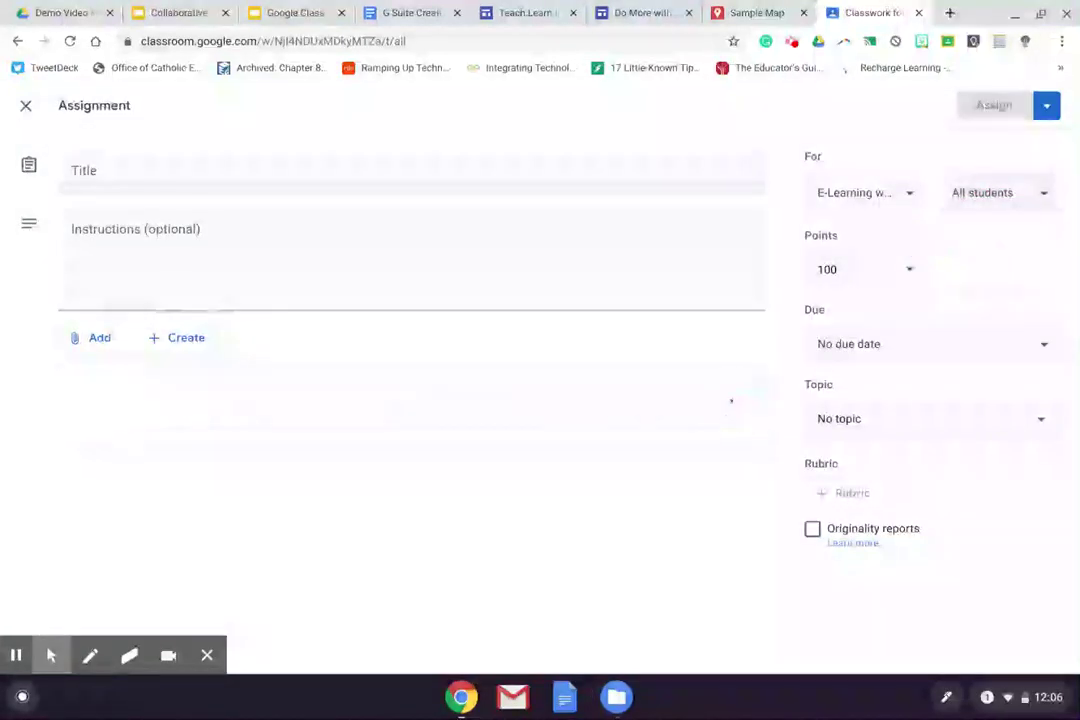
# Open the Solar System Drag and Drop file from the Demo Video Materials Drive folder.
pyautogui.click(67, 13)
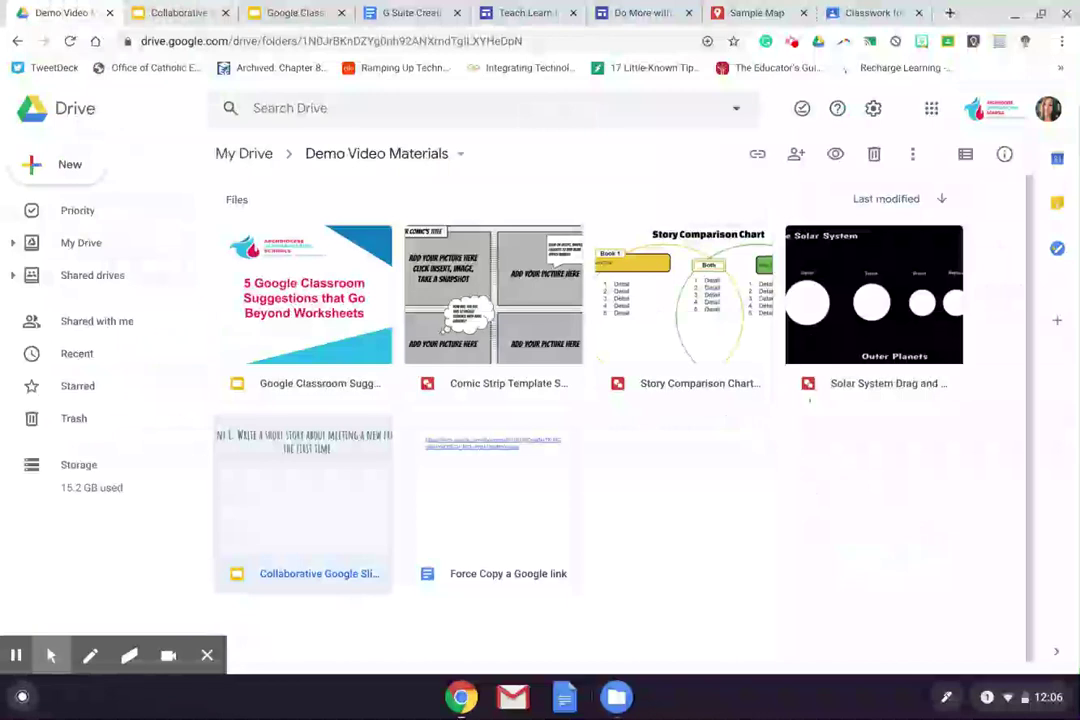
pyautogui.doubleClick(820, 337)
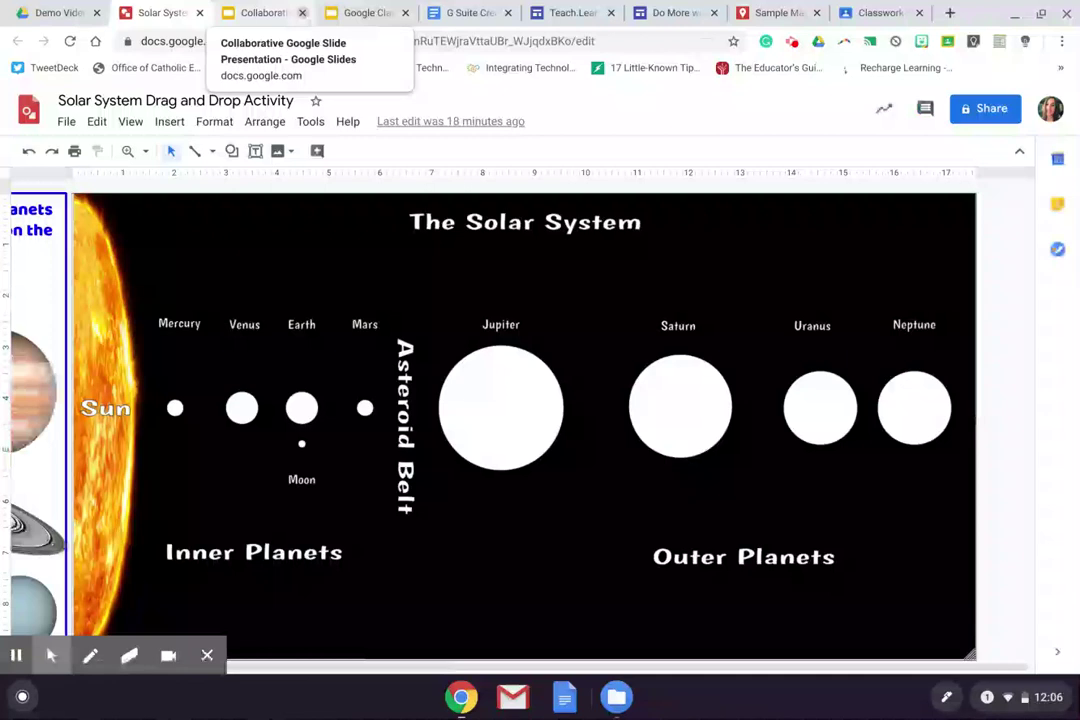
# Close the Collaborative Google Slide Presentation tab, leaving the Solar System drawing open.
pyautogui.click(297, 15)
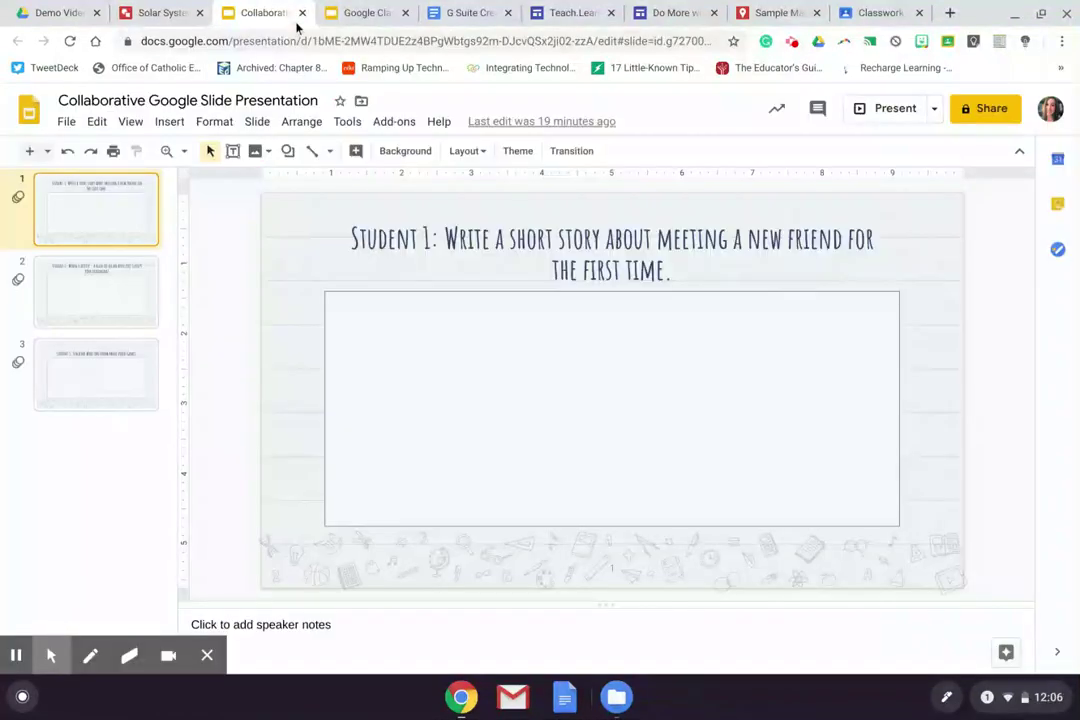
pyautogui.click(301, 13)
pyautogui.click(154, 16)
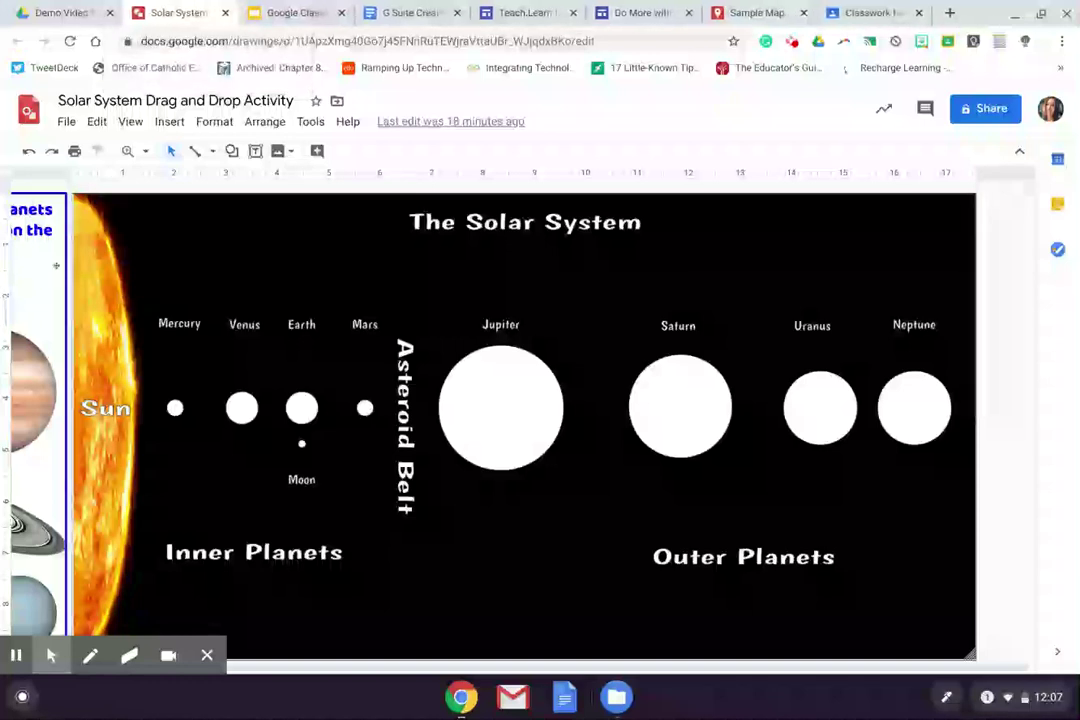
# Scroll across the drawing's Directions panel, then switch to the Do More with Google Drawings templates.
pyautogui.hscroll(-5, 516, 425)
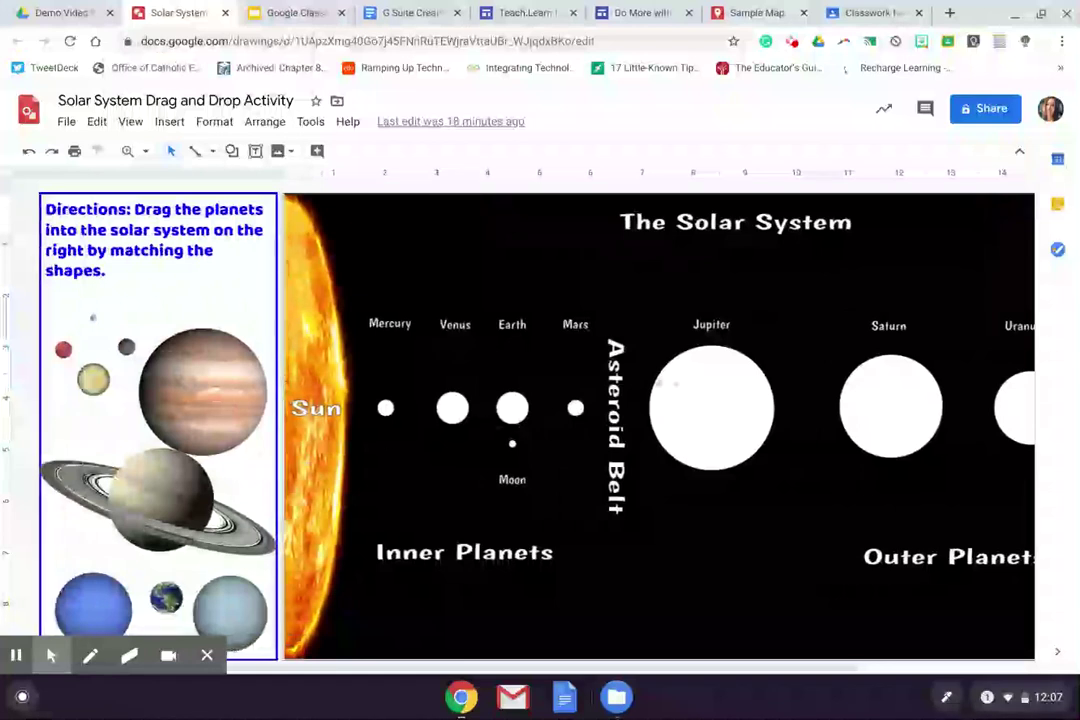
pyautogui.hscroll(2, 349, 414)
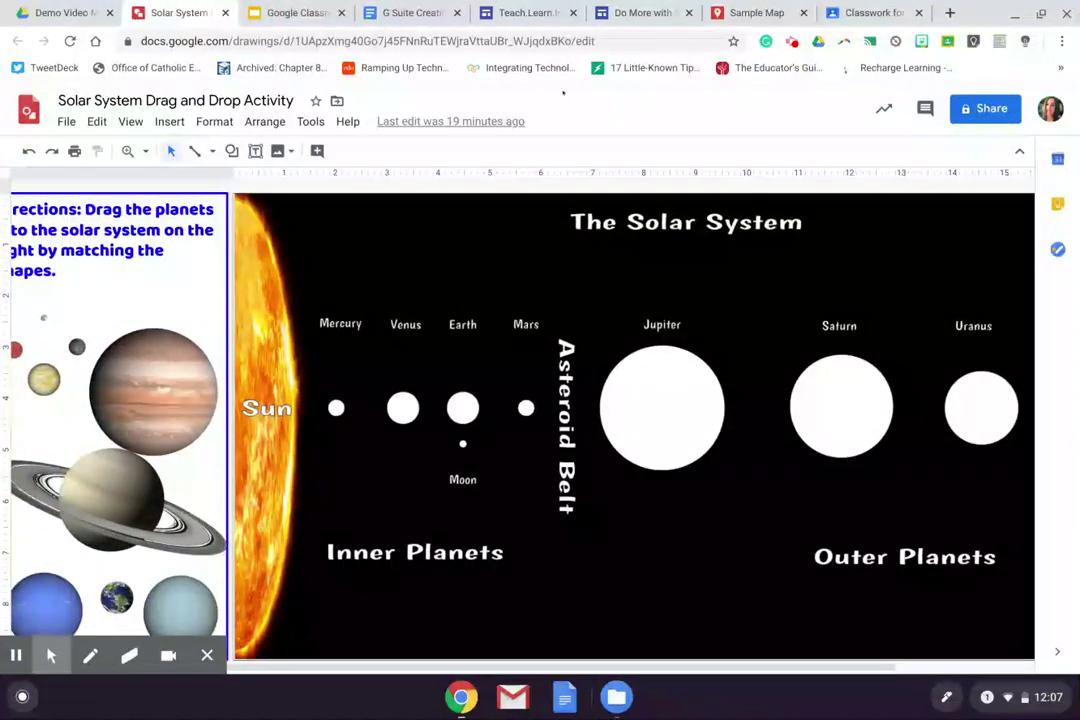
pyautogui.click(620, 14)
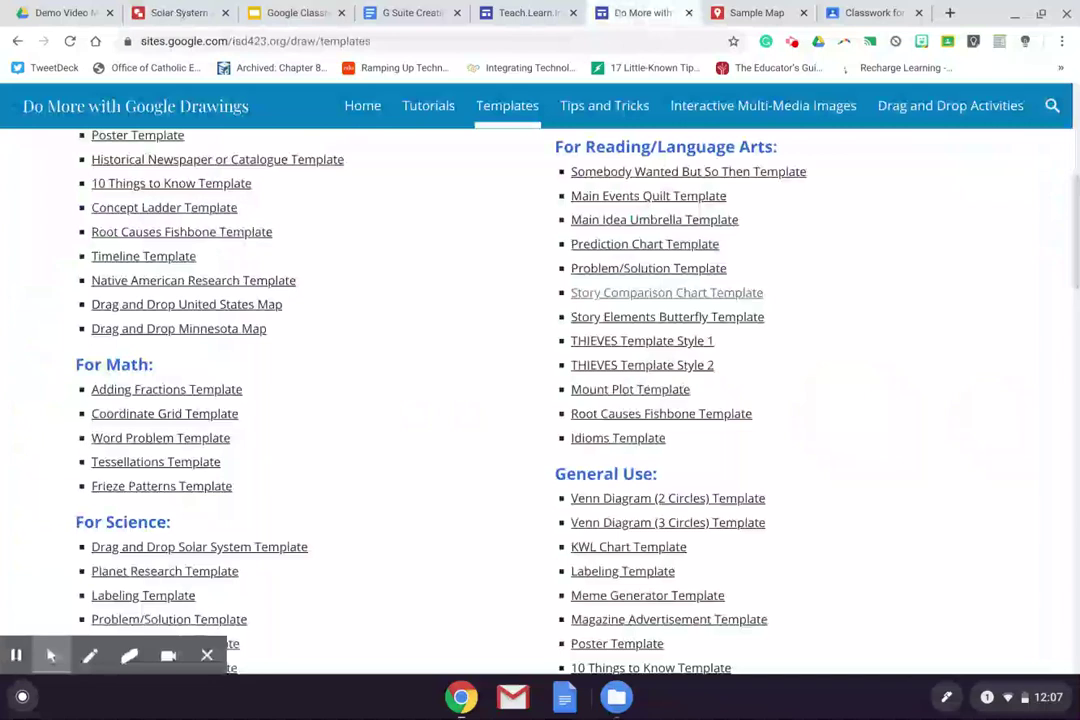
# Scroll to the top of the Templates page and go back to the Solar System drawing.
pyautogui.scroll(3, 630, 389)
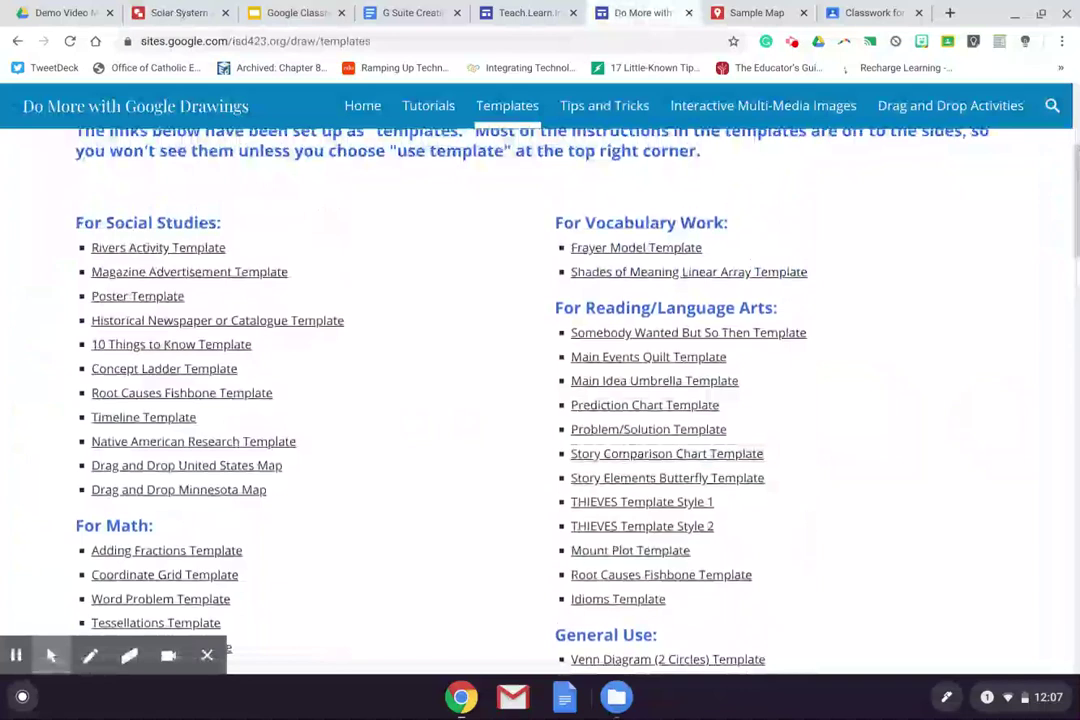
pyautogui.scroll(1, 630, 389)
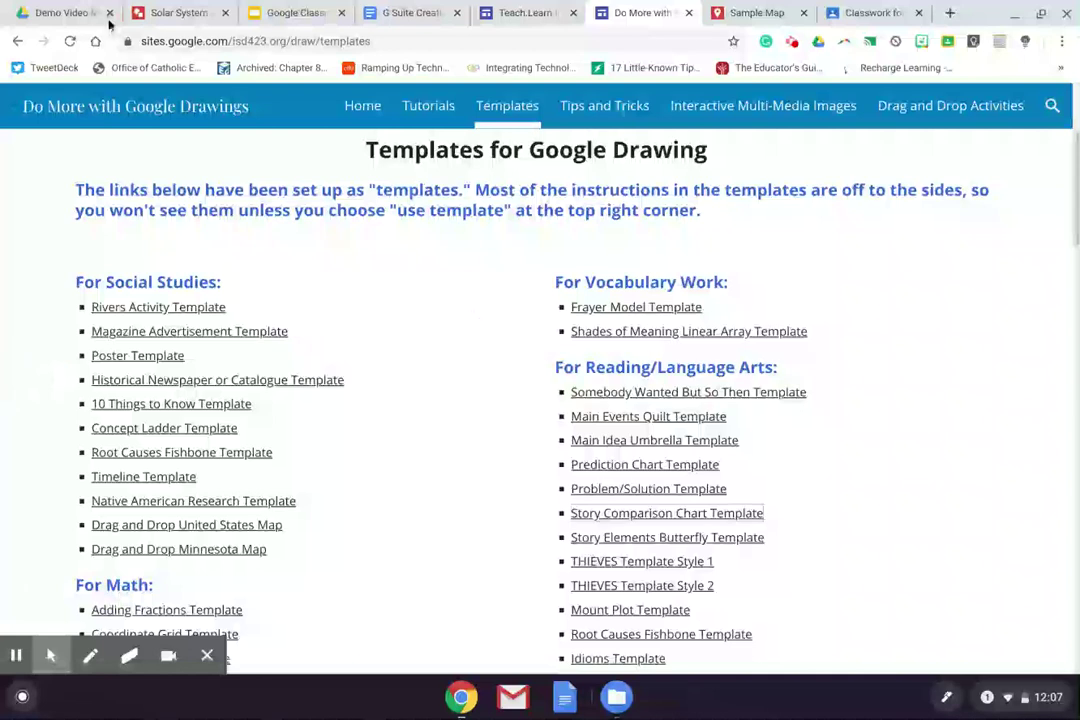
pyautogui.click(145, 16)
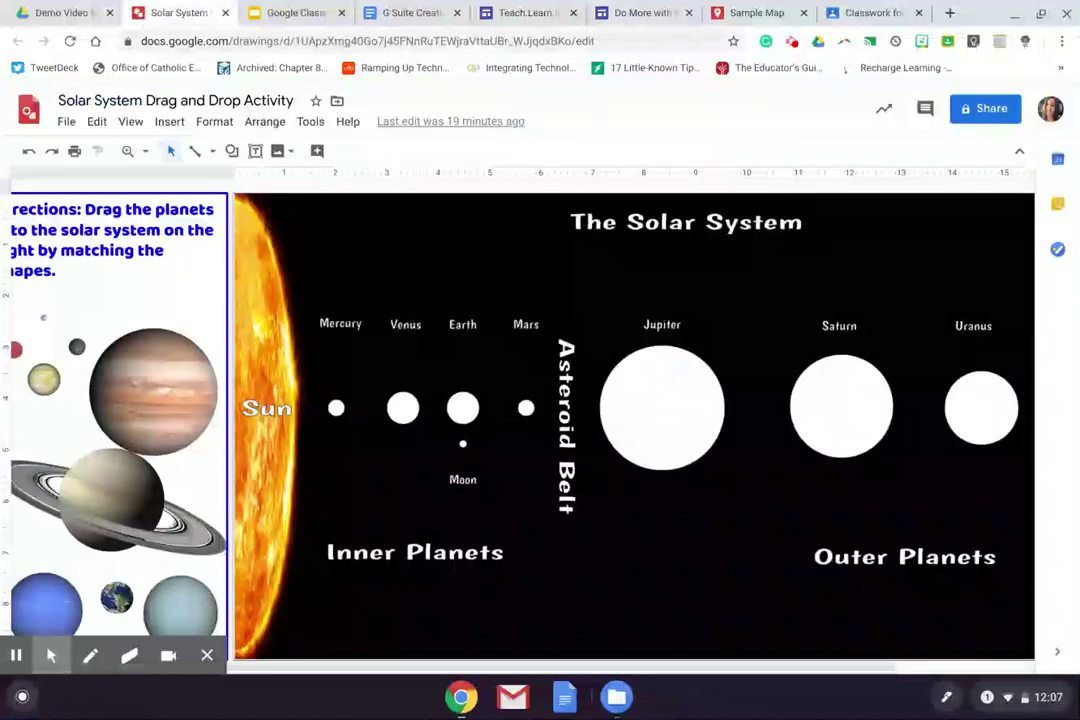
# Drag the Jupiter image from the left panel onto the white Jupiter circle.
pyautogui.moveTo(165, 372); pyautogui.dragTo(668, 389)
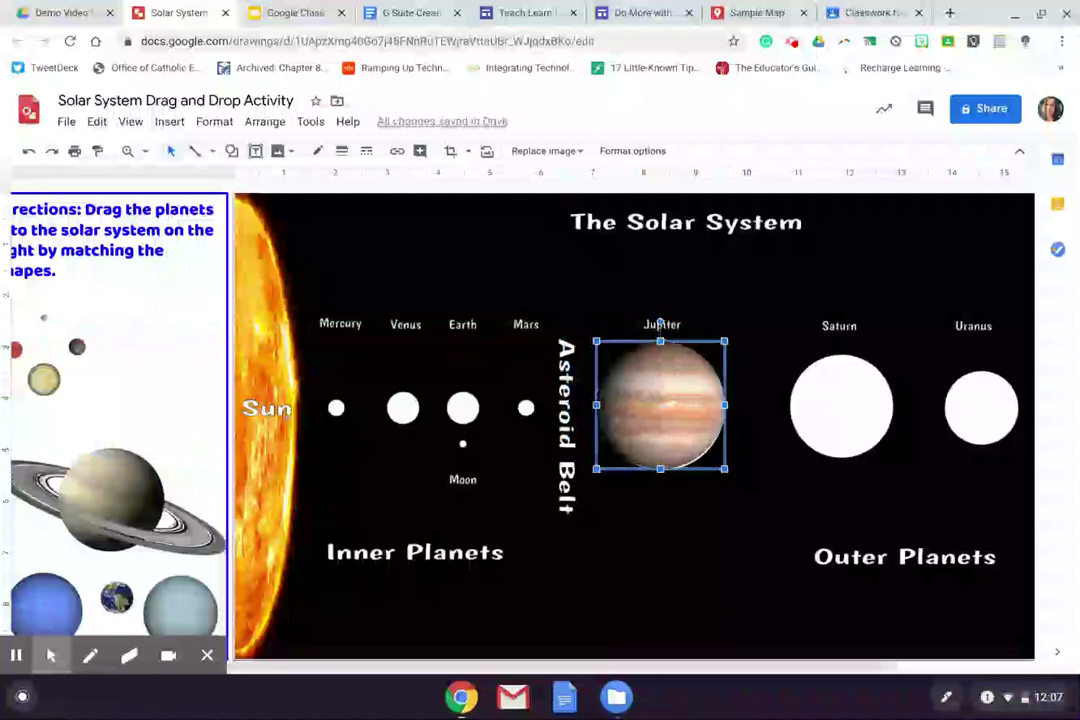
pyautogui.hscroll(-1, 540, 420)
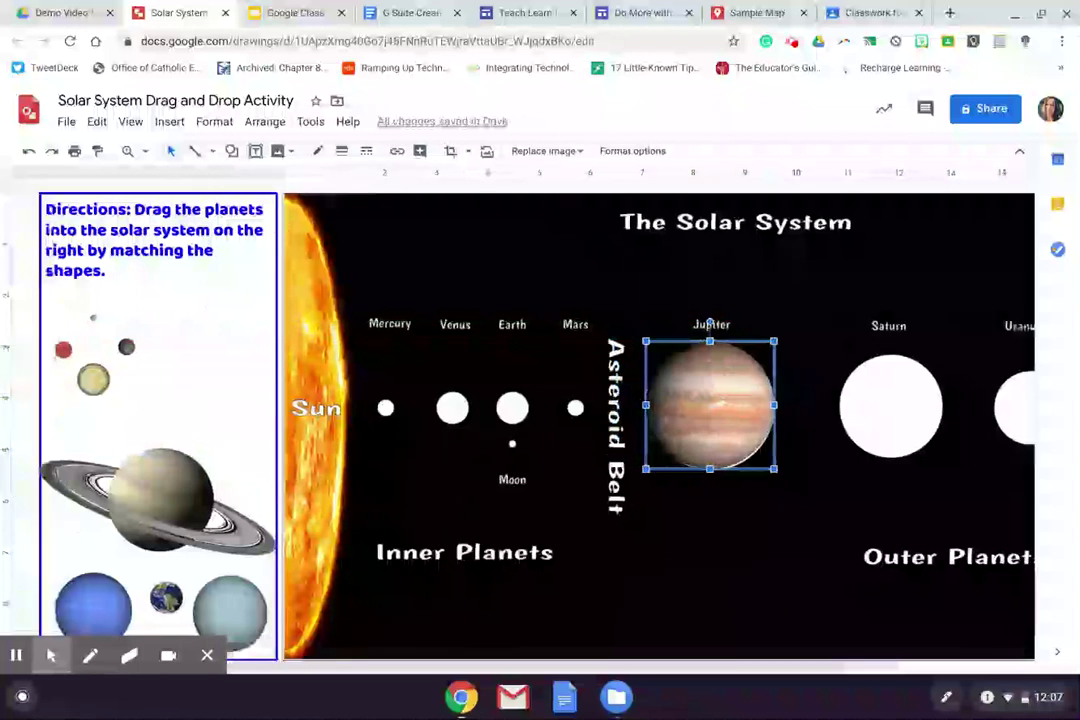
pyautogui.hscroll(2, 540, 420)
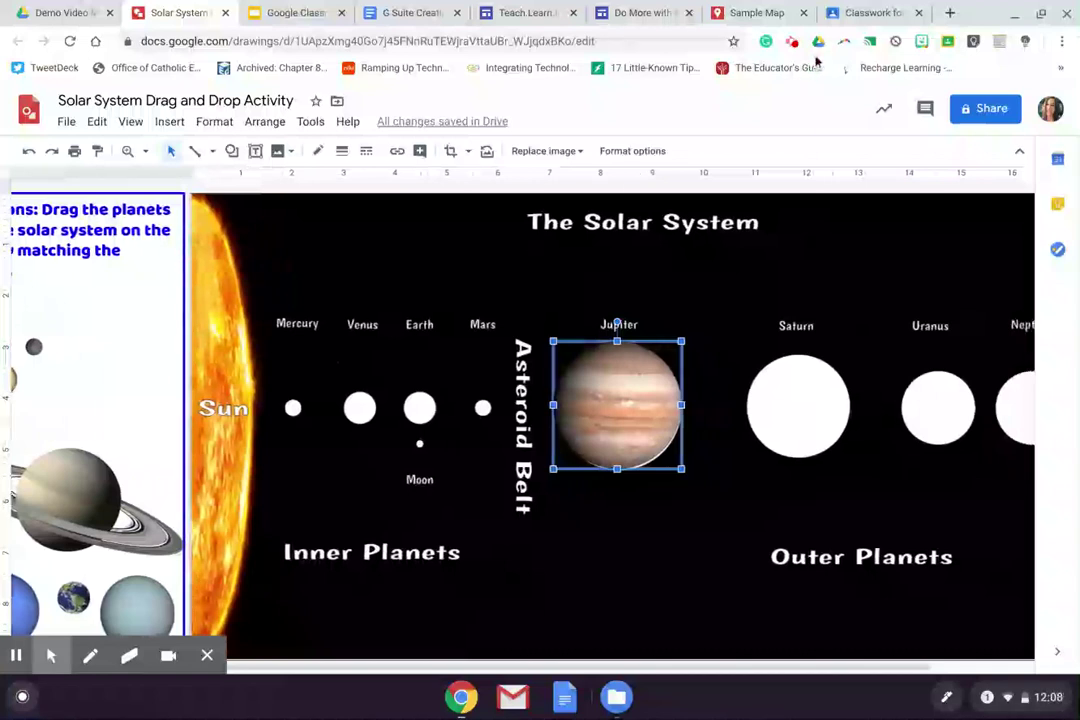
# Attach the Solar System Drag and Drop Activity from Drive with 'Make a copy for each student'.
pyautogui.click(851, 13)
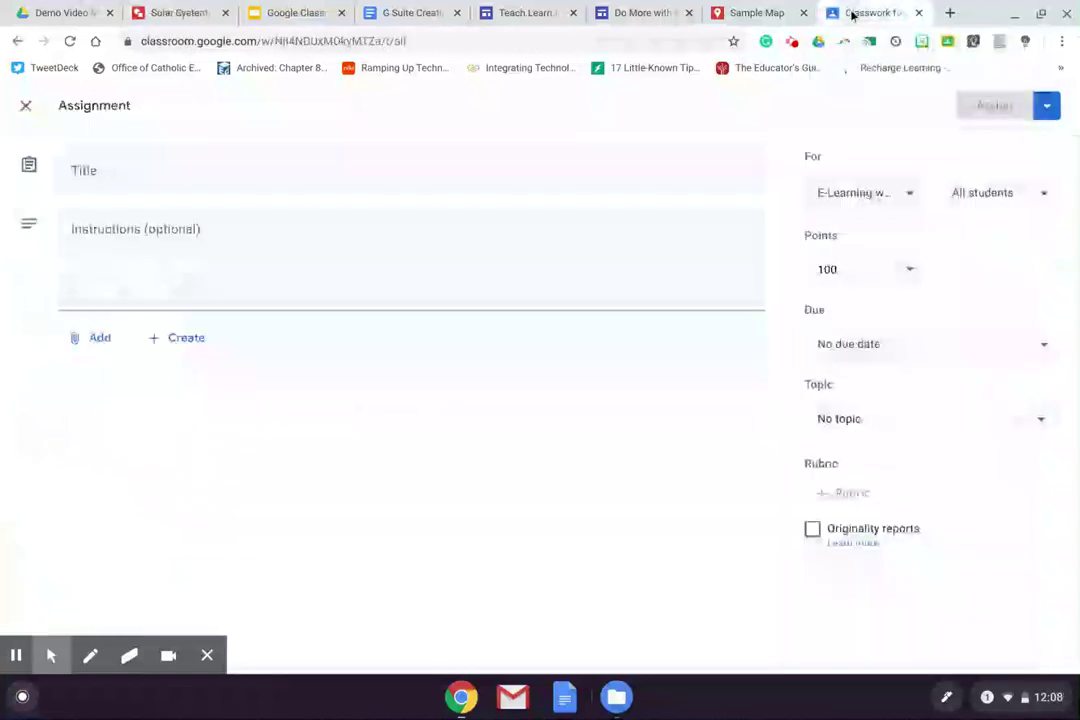
pyautogui.click(92, 337)
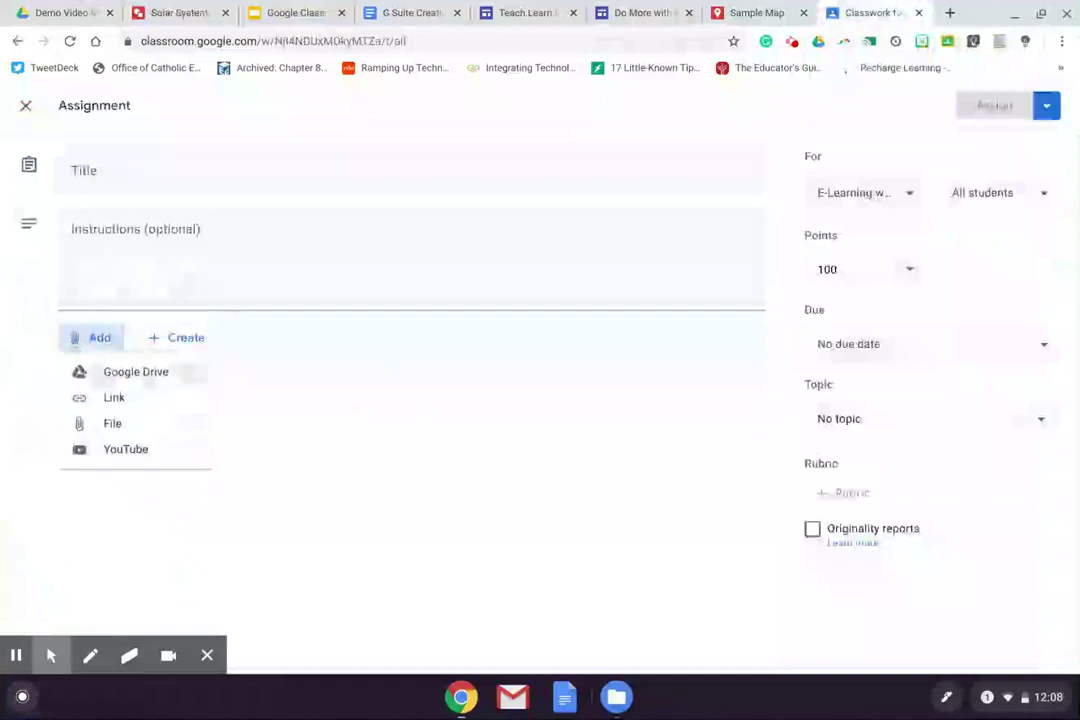
pyautogui.click(86, 373)
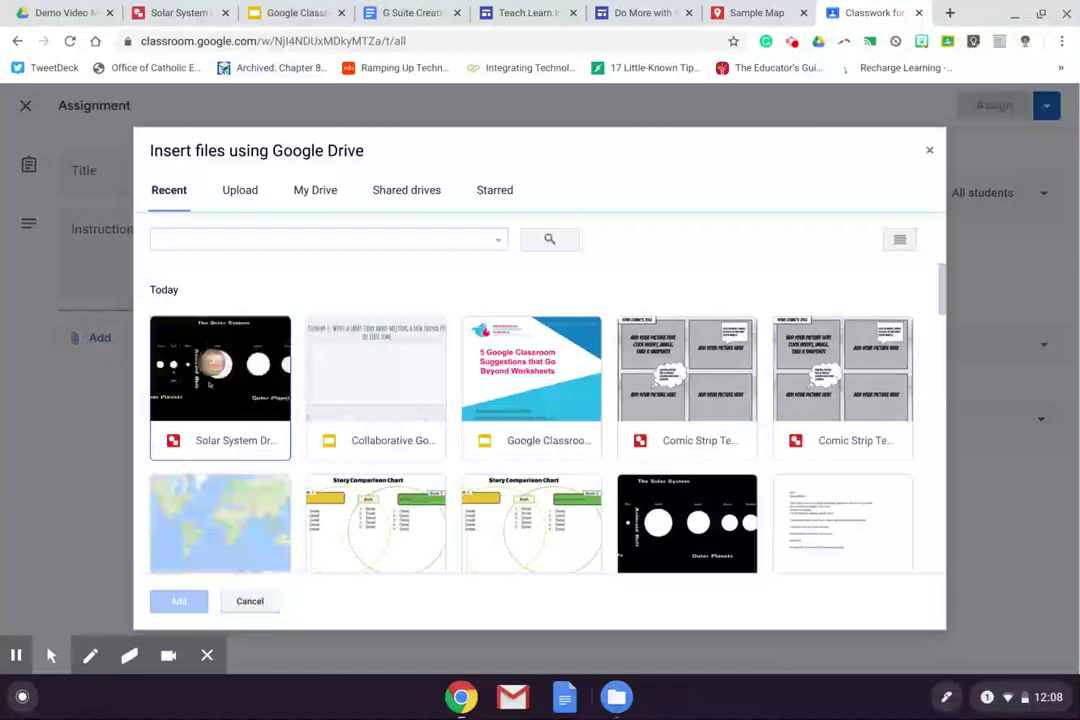
pyautogui.doubleClick(210, 395)
pyautogui.click(617, 398)
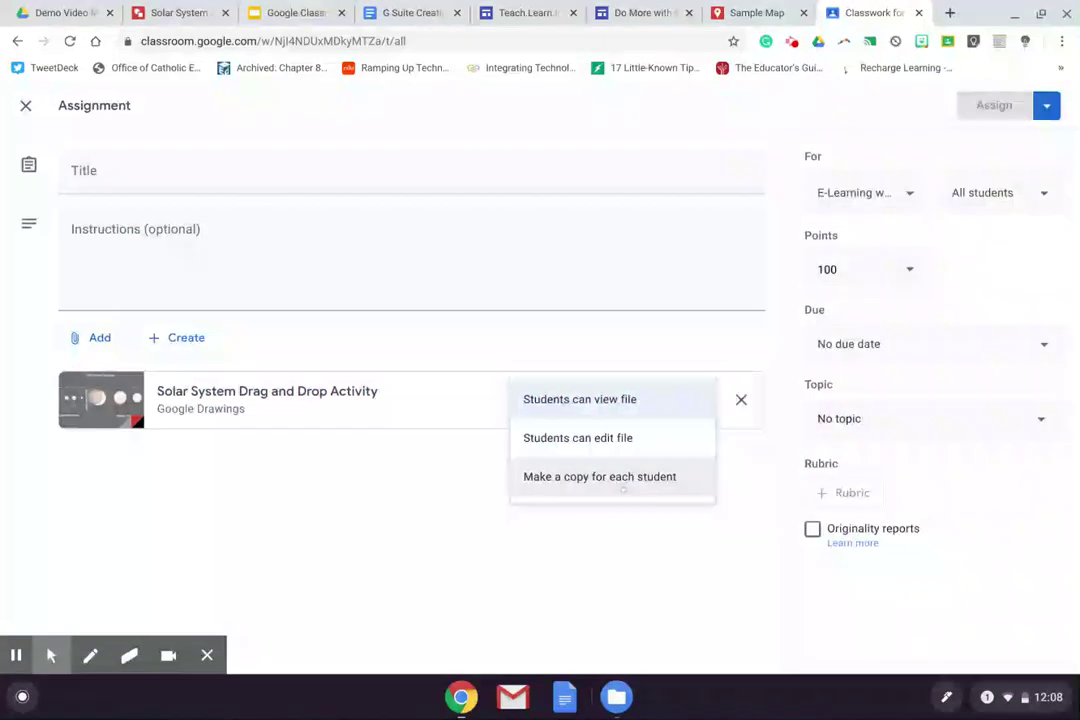
pyautogui.click(599, 476)
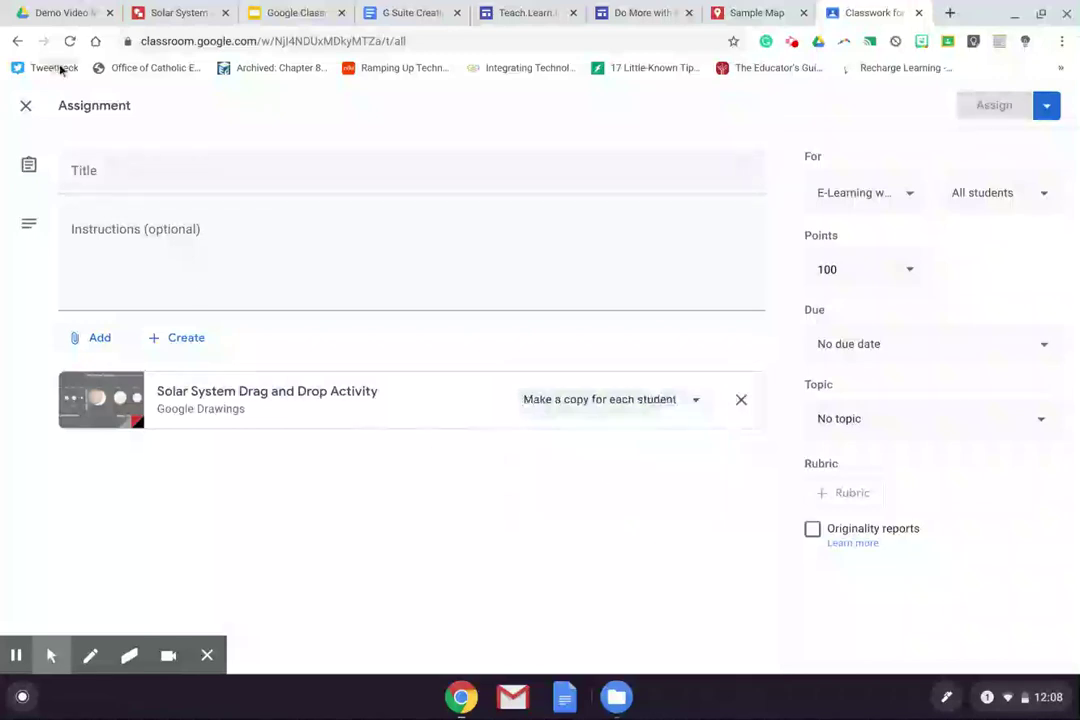
pyautogui.click(288, 22)
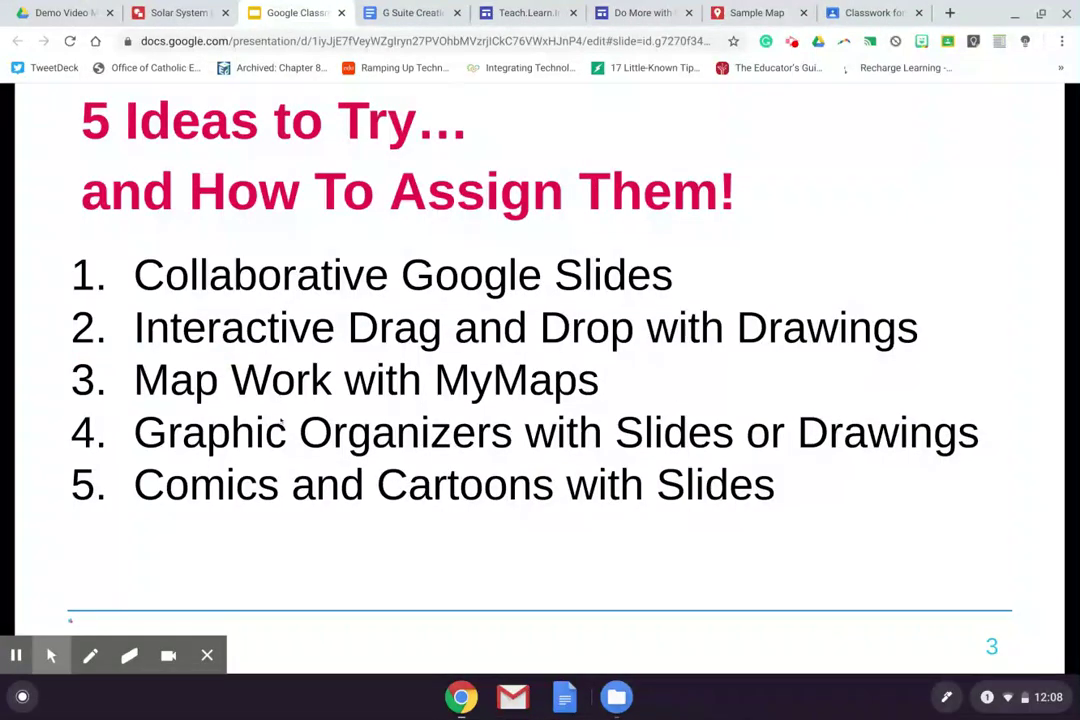
# Switch to the Sample Map of Revolutionary War events in Google My Maps.
pyautogui.click(746, 12)
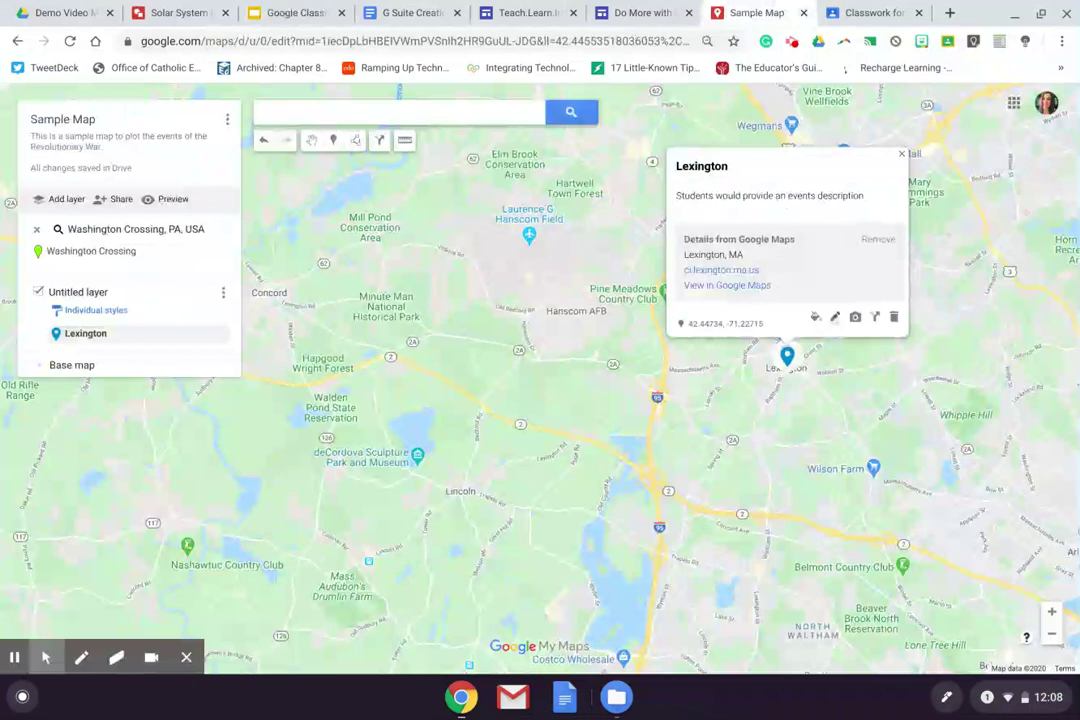
# Re-save the Lexington place card, then search 'washington cross' and select Washington Crossing.
pyautogui.click(835, 317)
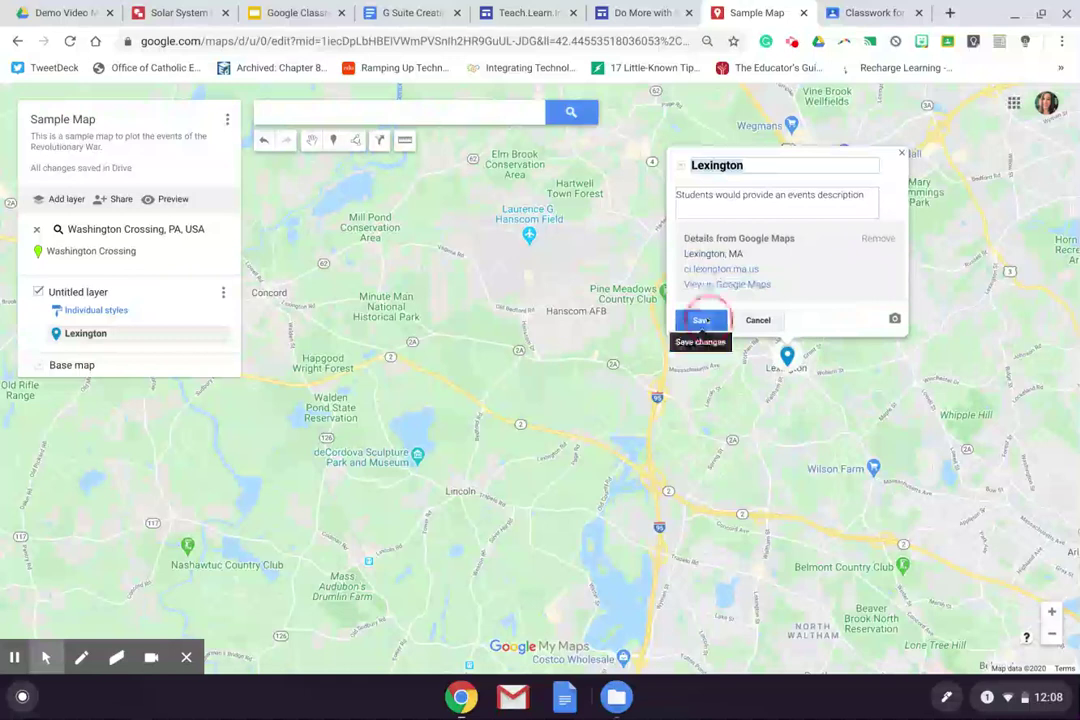
pyautogui.click(701, 320)
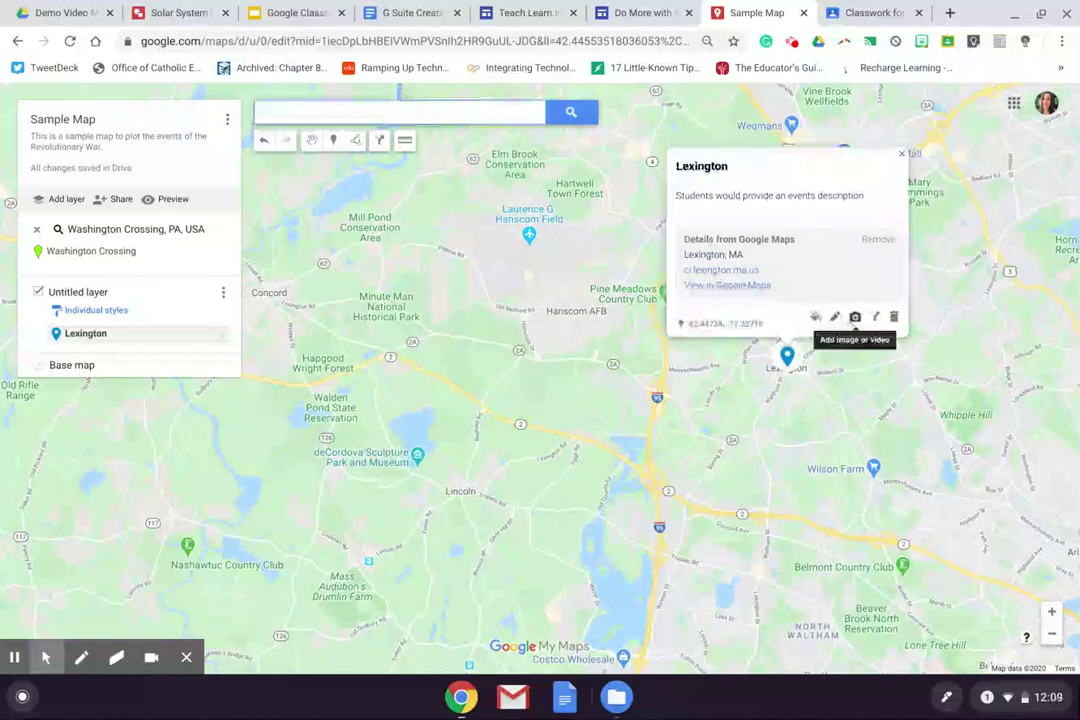
pyautogui.click(494, 110)
pyautogui.write('washington')
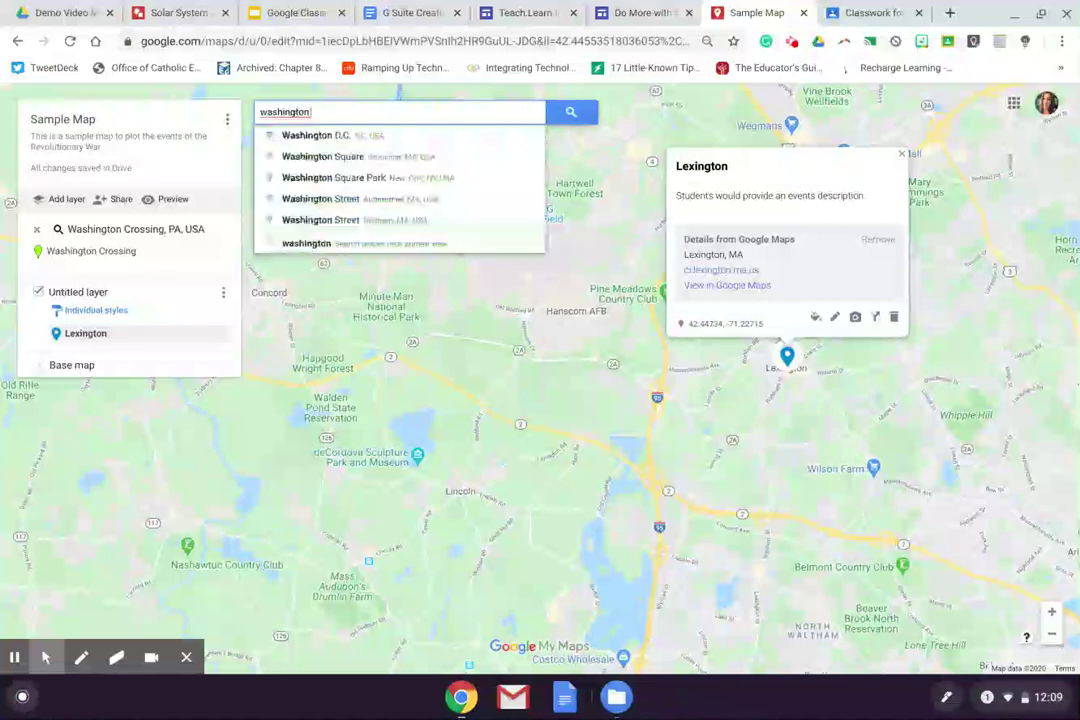
pyautogui.write(' cross')
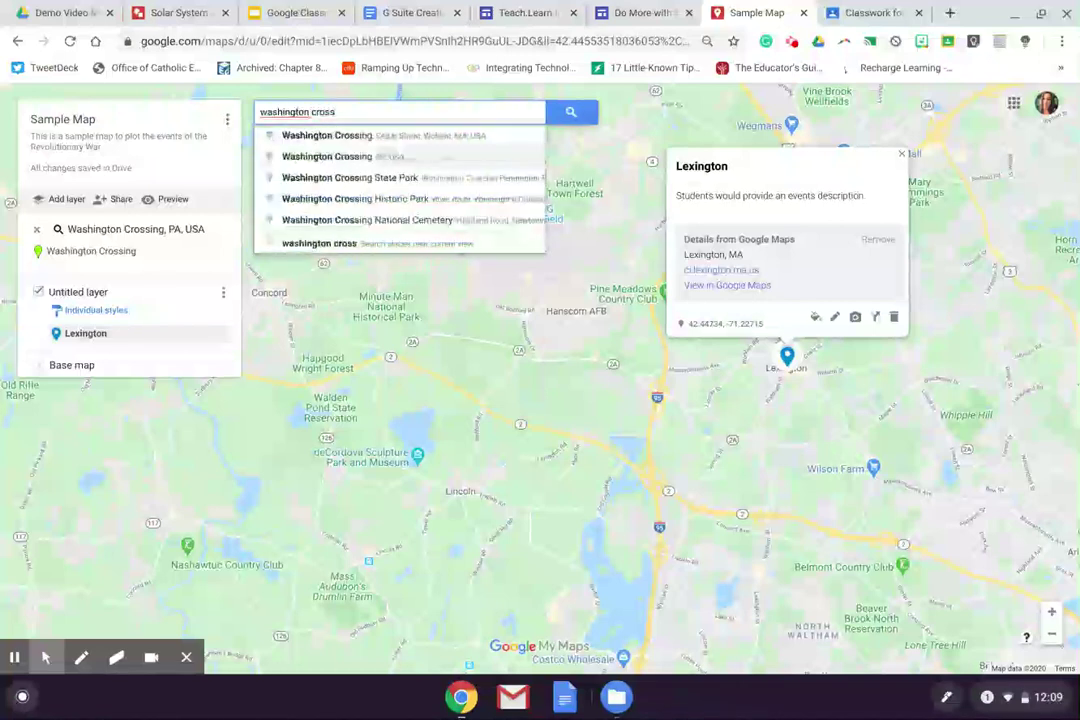
pyautogui.click(453, 160)
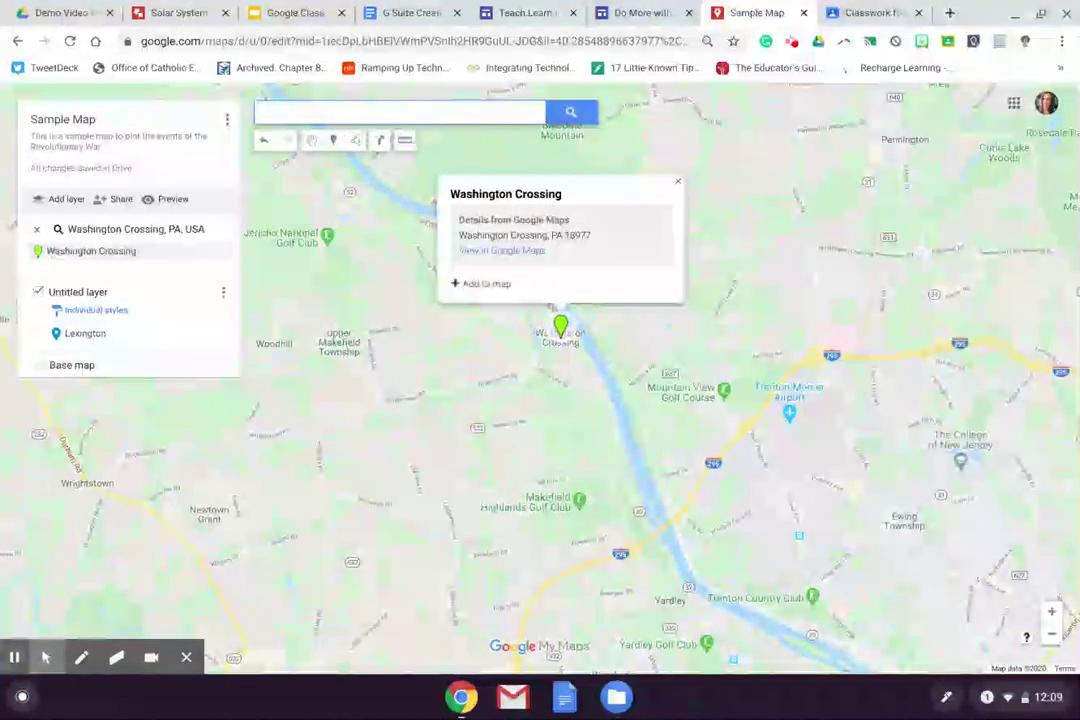
# Add Washington Crossing as a saved place in the layer, described 'Crossing the Delaware'.
pyautogui.click(482, 283)
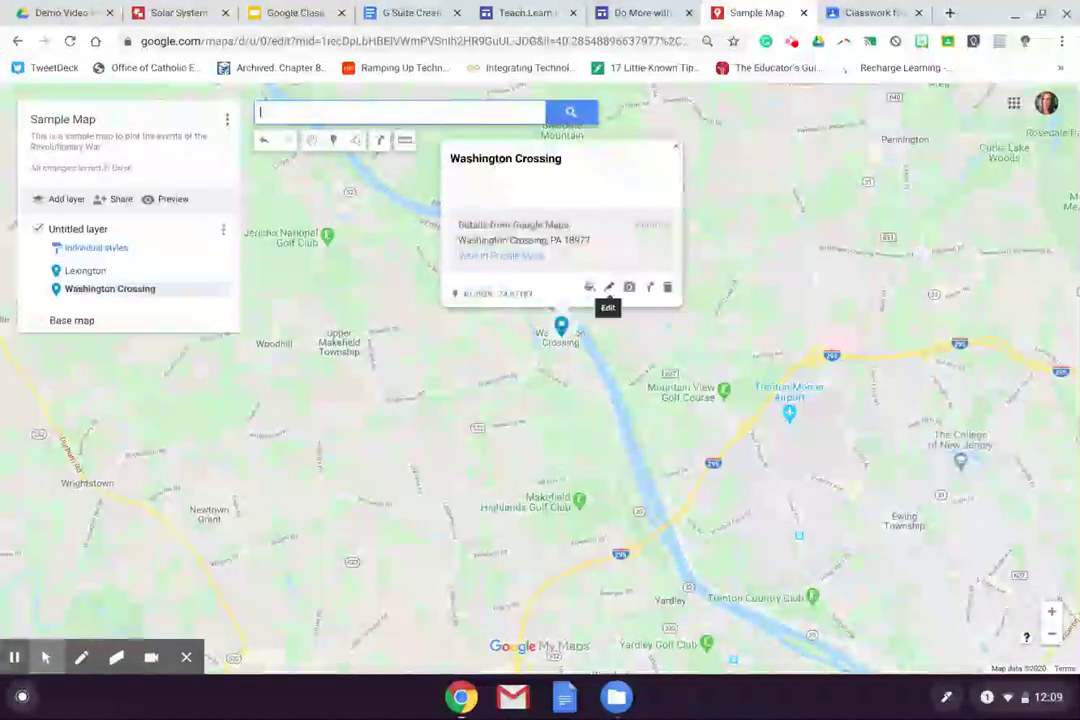
pyautogui.click(608, 287)
pyautogui.click(557, 176)
pyautogui.write('sdfkdkfd')
pyautogui.press('BackSpace')
pyautogui.press('BackSpace')
pyautogui.press('BackSpace')
pyautogui.press('BackSpace')
pyautogui.press('BackSpace')
pyautogui.press('BackSpace')
pyautogui.press('BackSpace')
pyautogui.press('BackSpace')
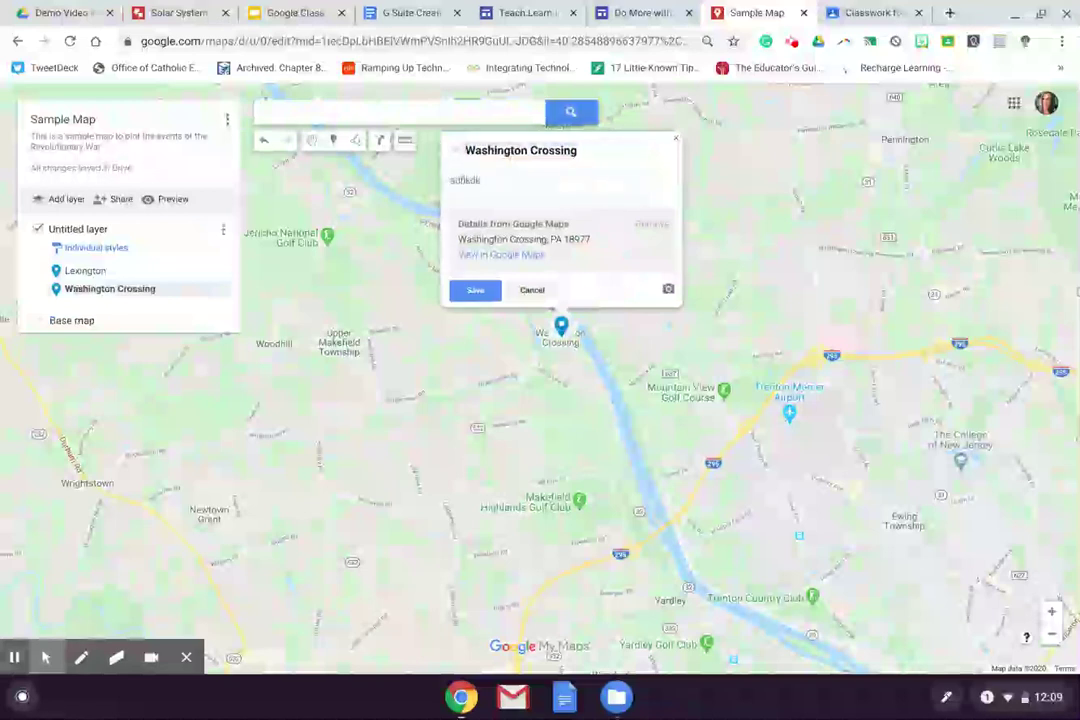
pyautogui.write('Crossing the Del')
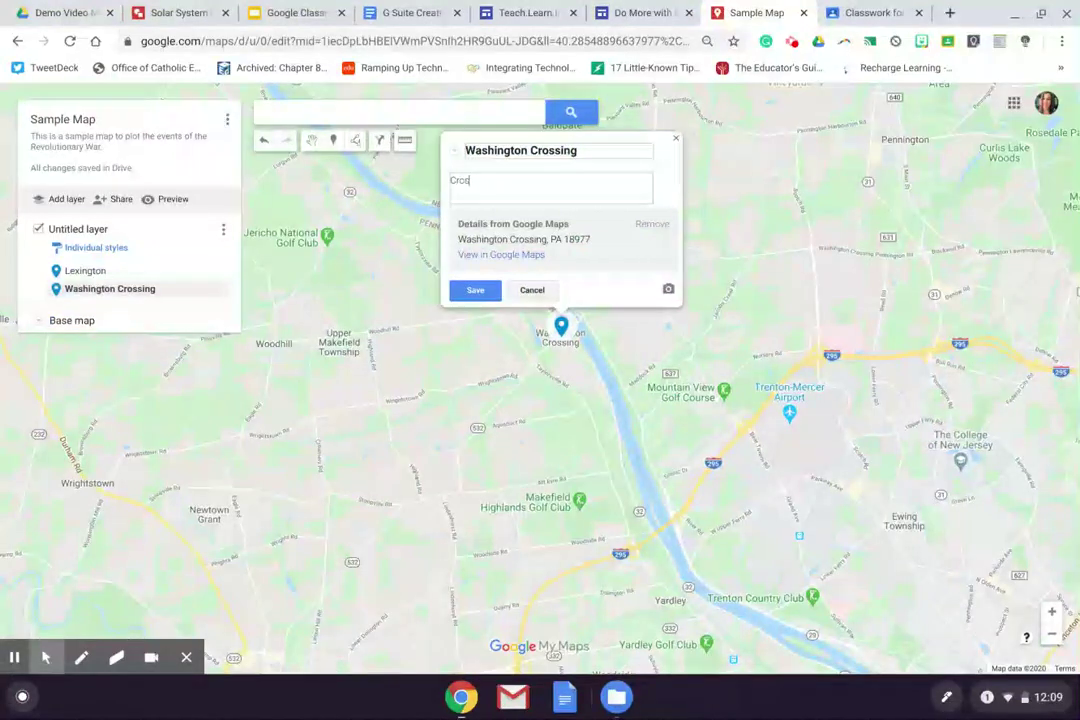
pyautogui.write('aware')
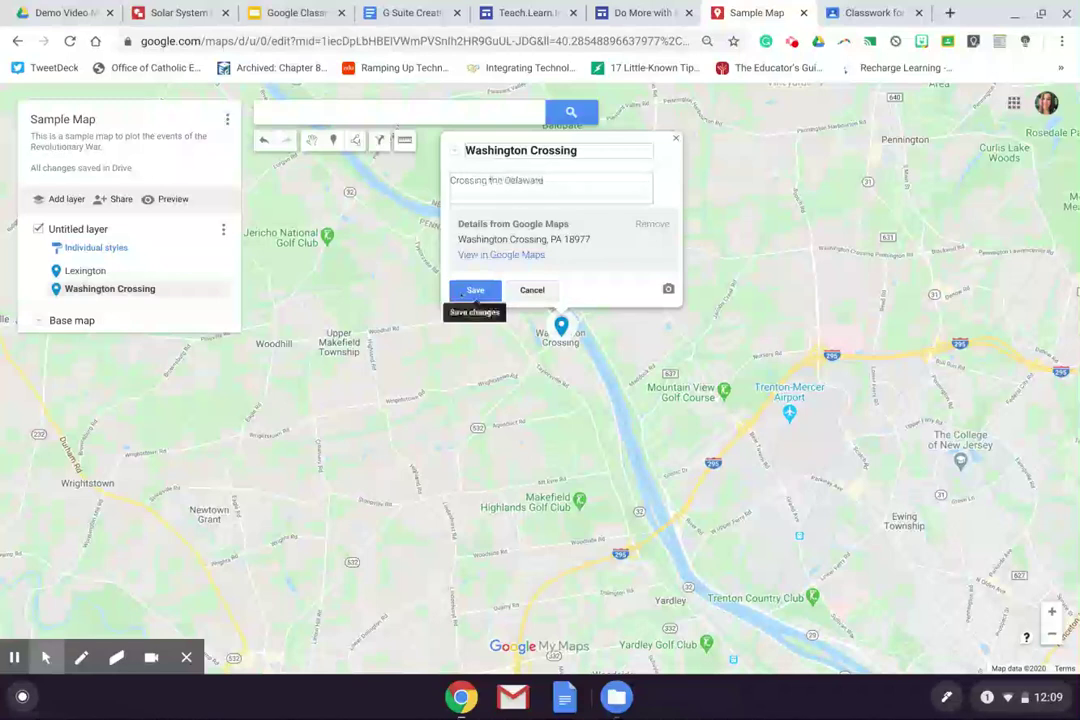
pyautogui.click(474, 290)
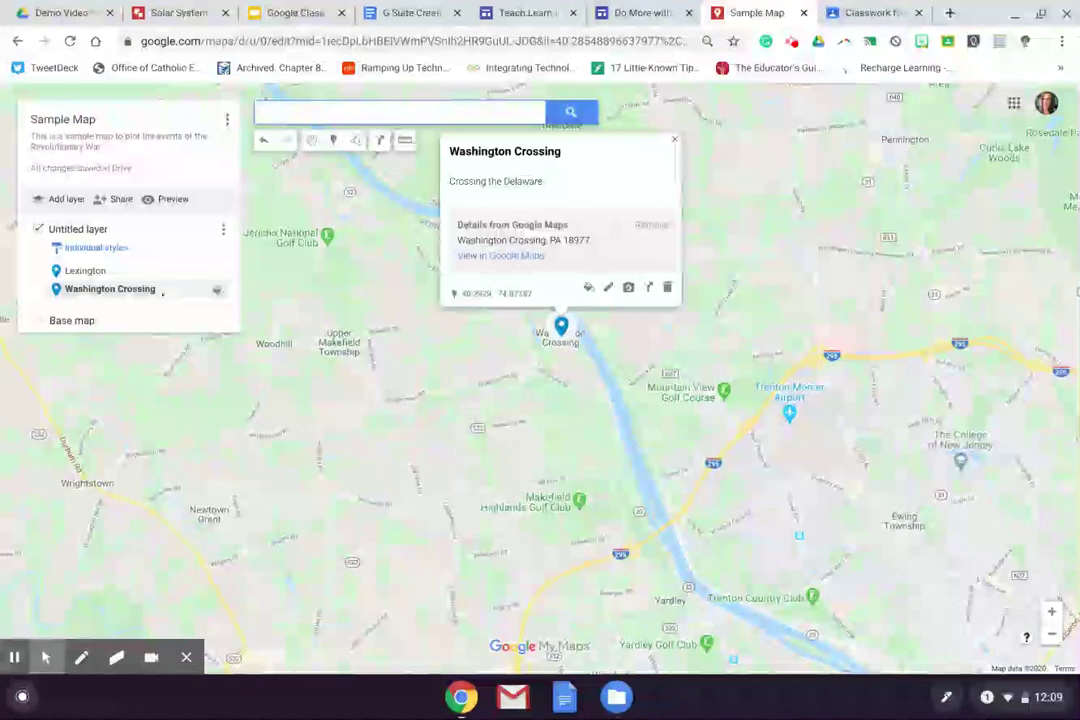
# Preview the map and view Lexington's pin, then bring up sharing settings before returning to Classroom.
pyautogui.click(155, 198)
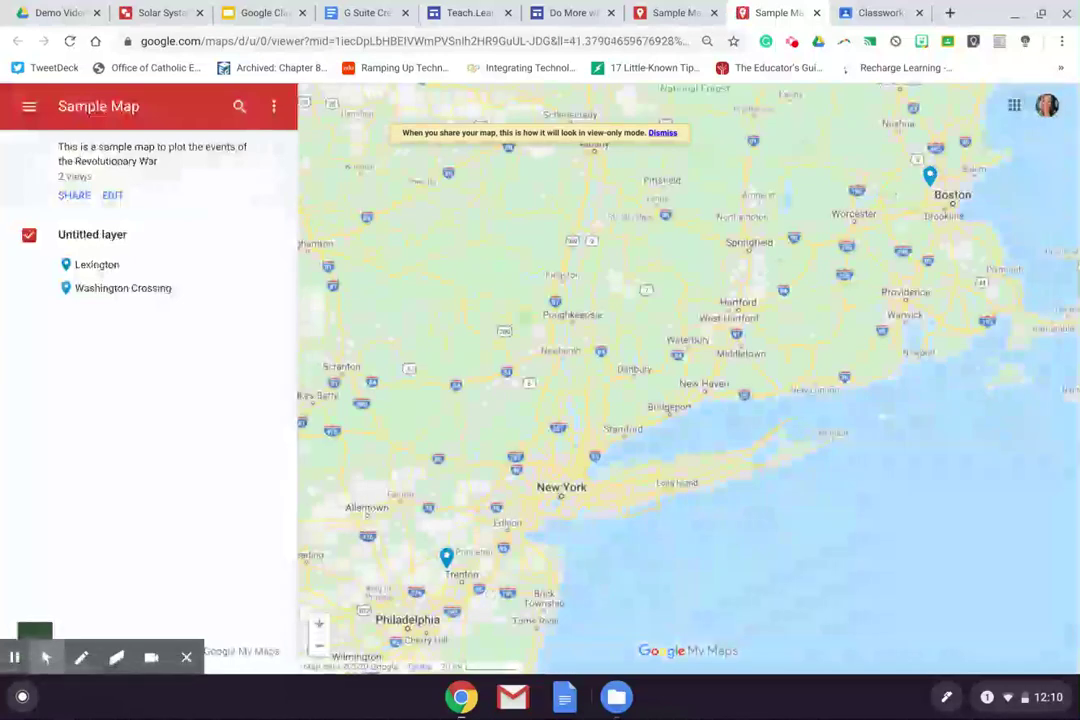
pyautogui.click(96, 264)
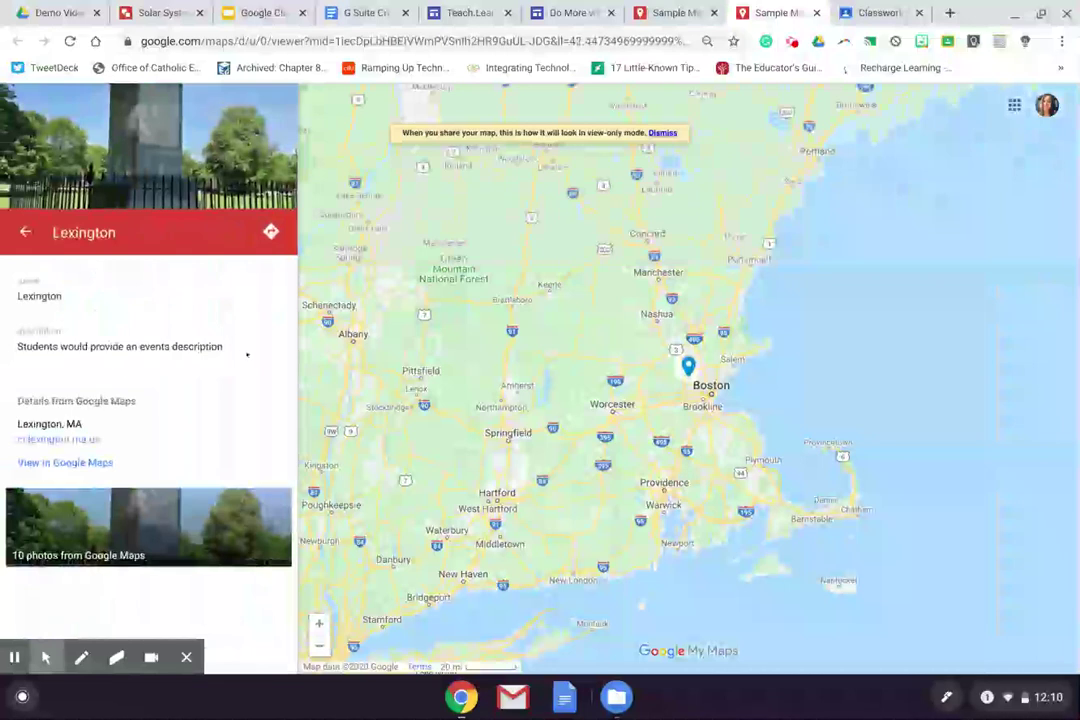
pyautogui.click(678, 13)
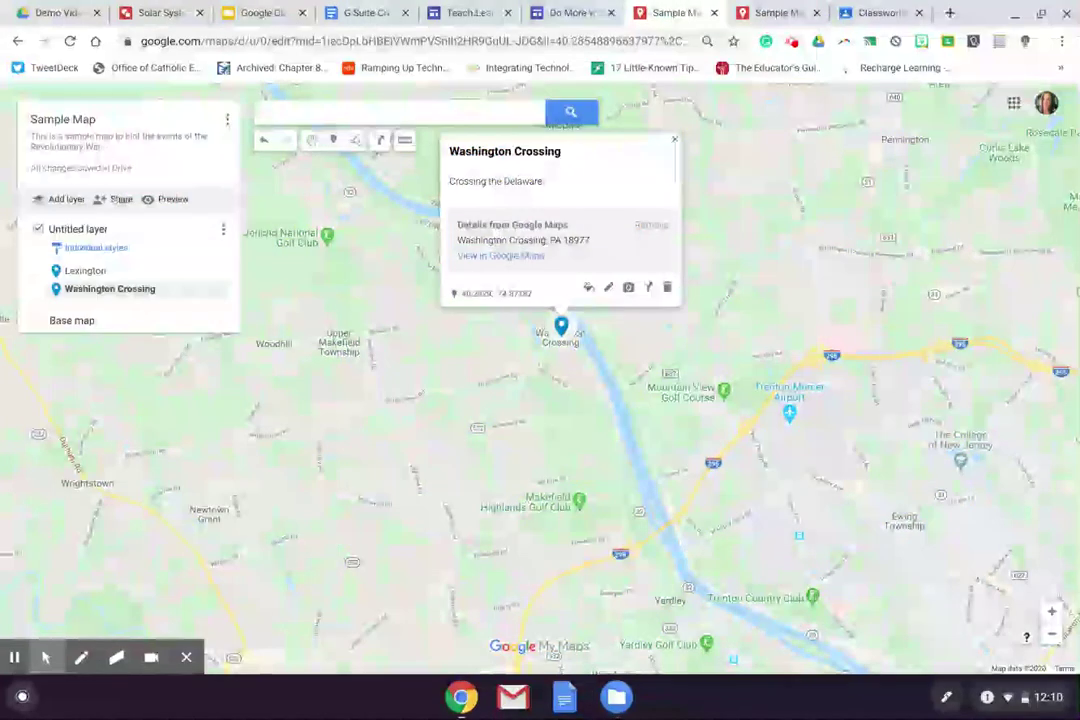
pyautogui.click(116, 199)
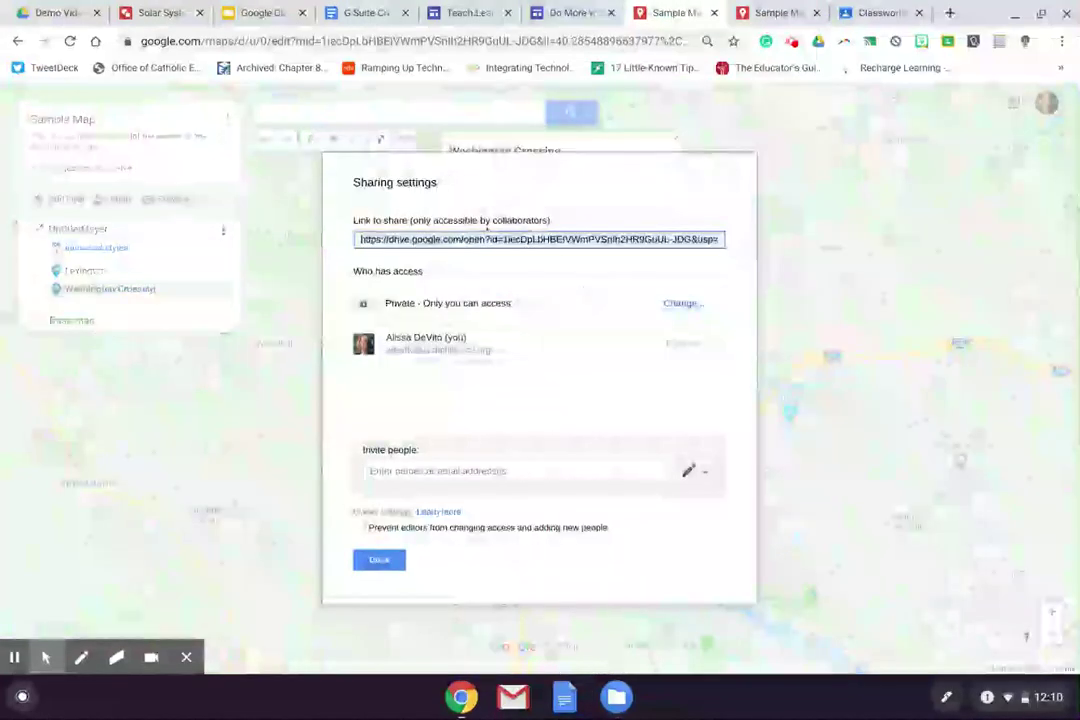
pyautogui.click(855, 13)
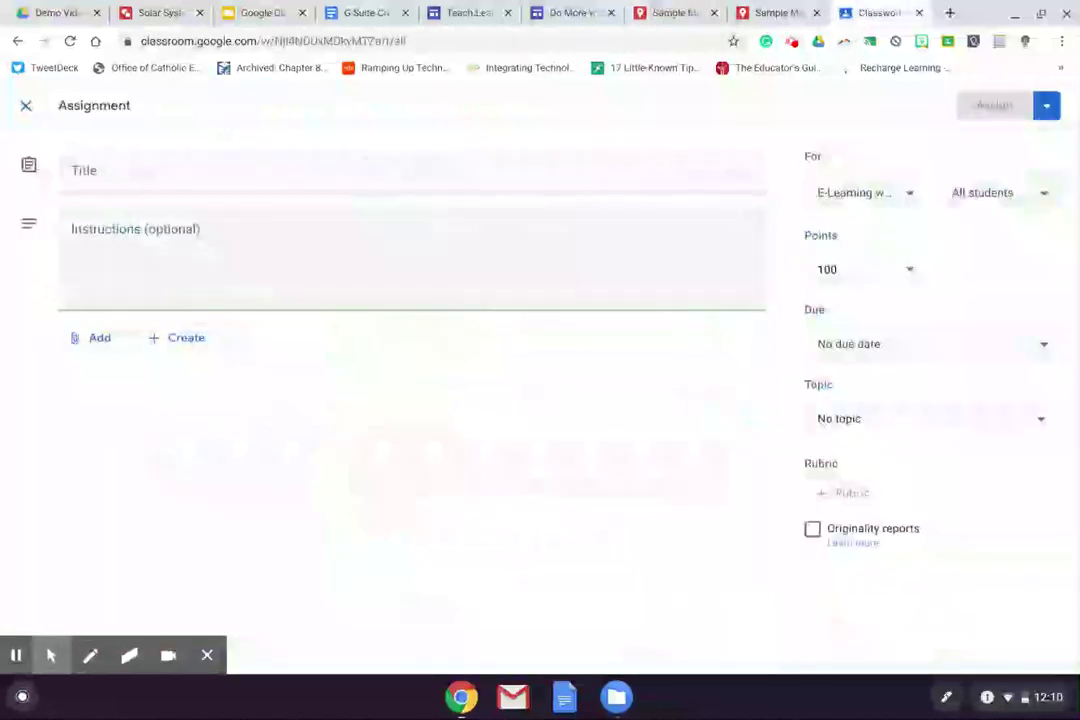
# Start the assignment instructions and choose Add > Google Drive, then return to the map's sharing settings.
pyautogui.click(405, 252)
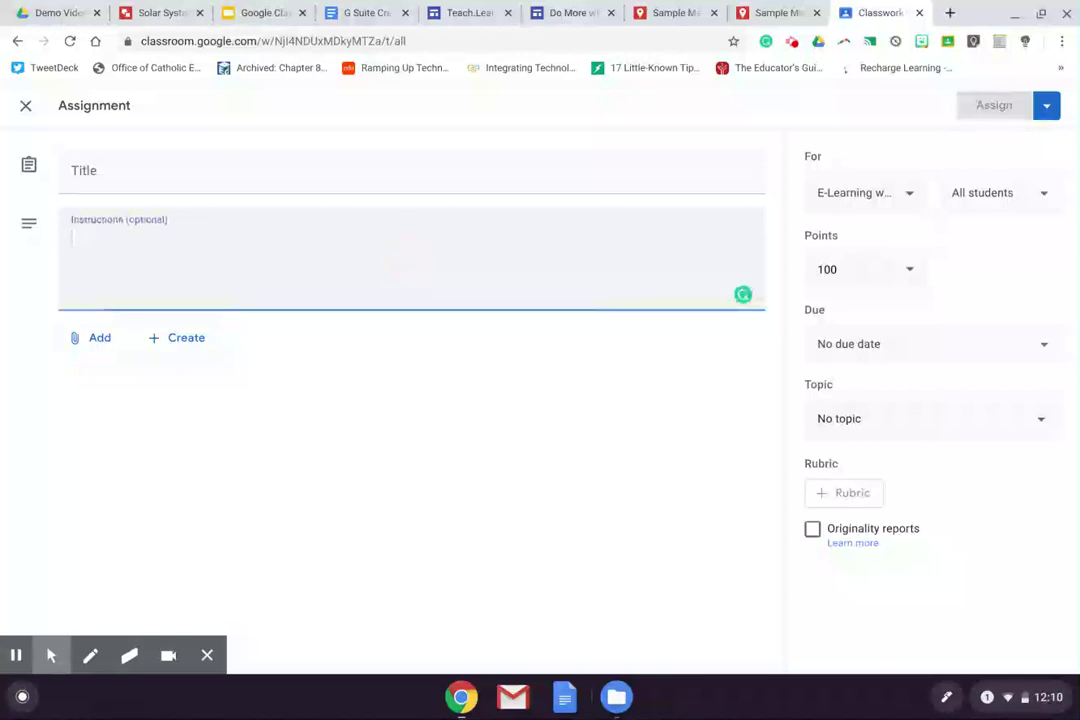
pyautogui.click(92, 337)
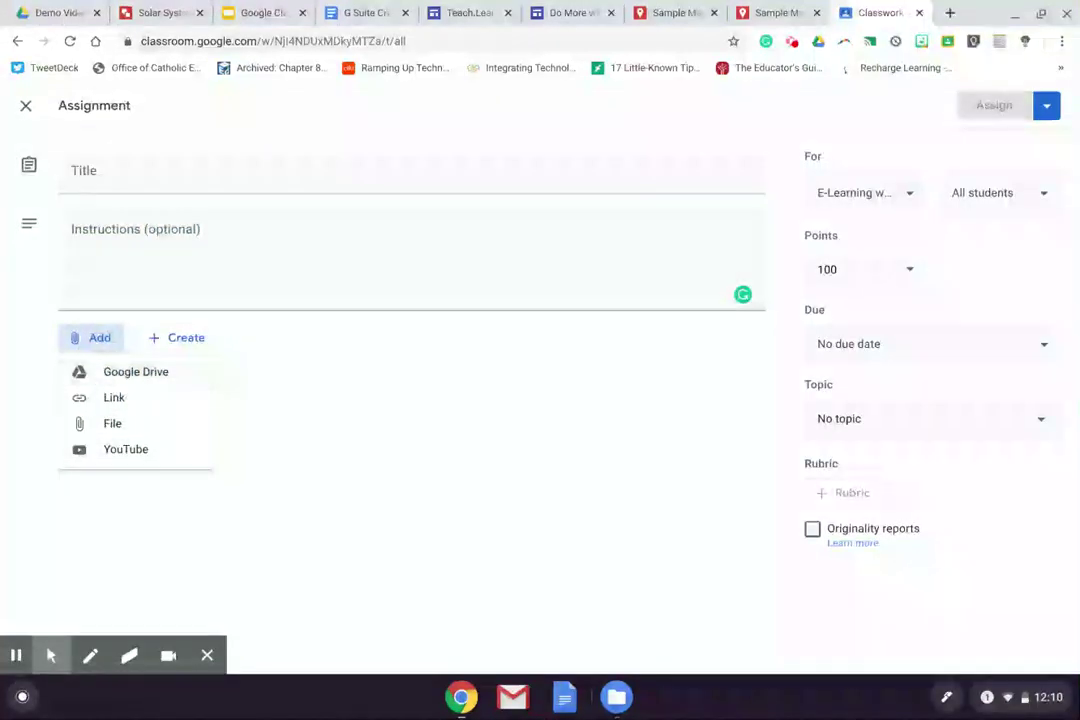
pyautogui.click(135, 371)
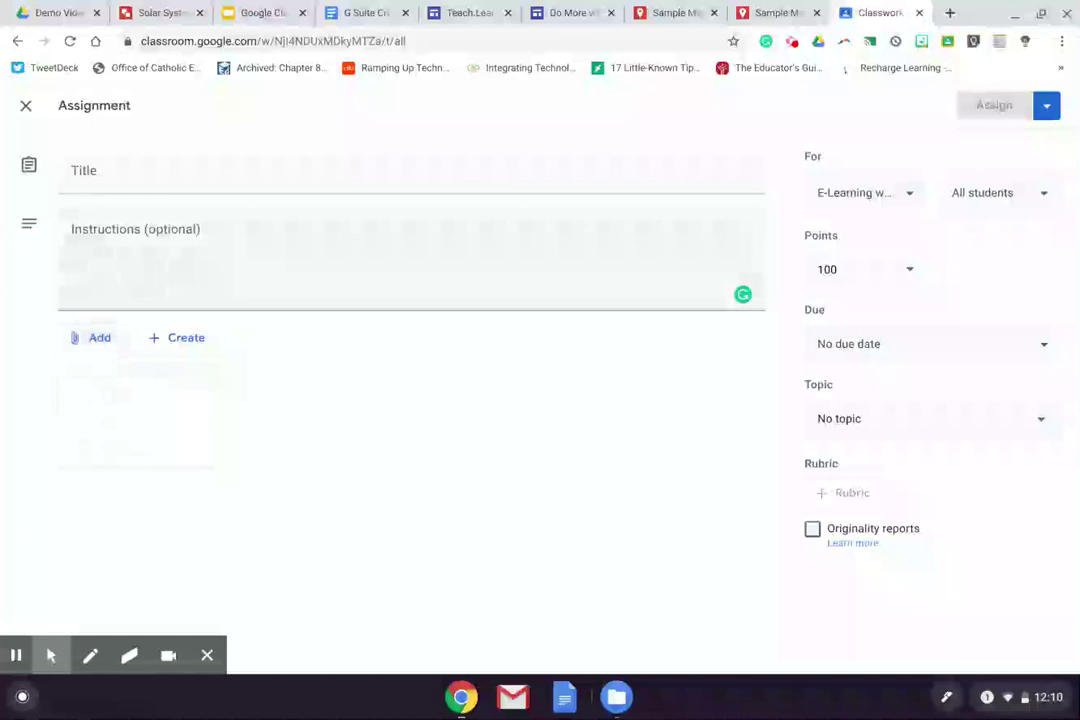
pyautogui.click(678, 12)
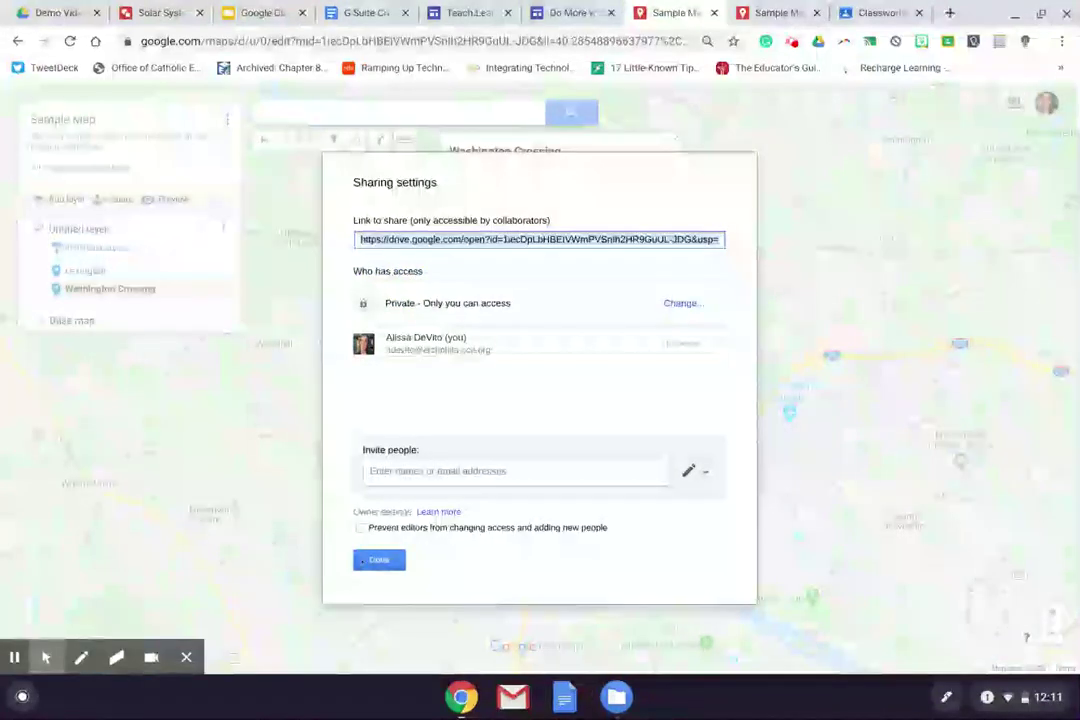
# Close sharing settings, the Solar System drawing and map tabs, then open Story Comparison Chart Template in Drive.
pyautogui.click(378, 560)
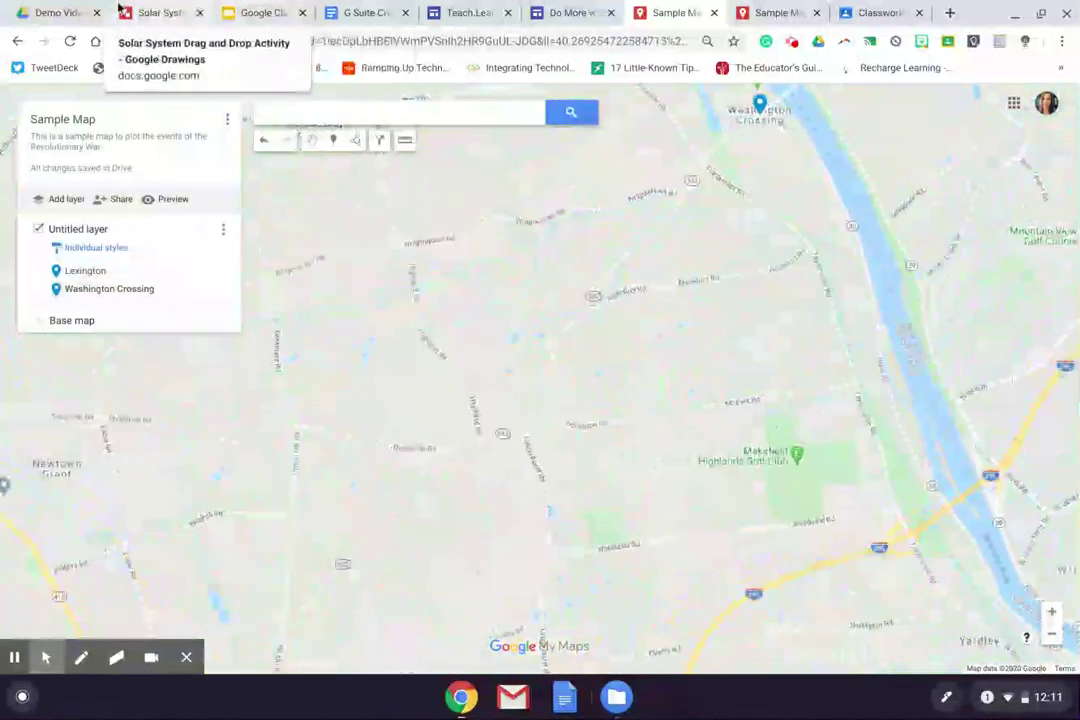
pyautogui.click(200, 12)
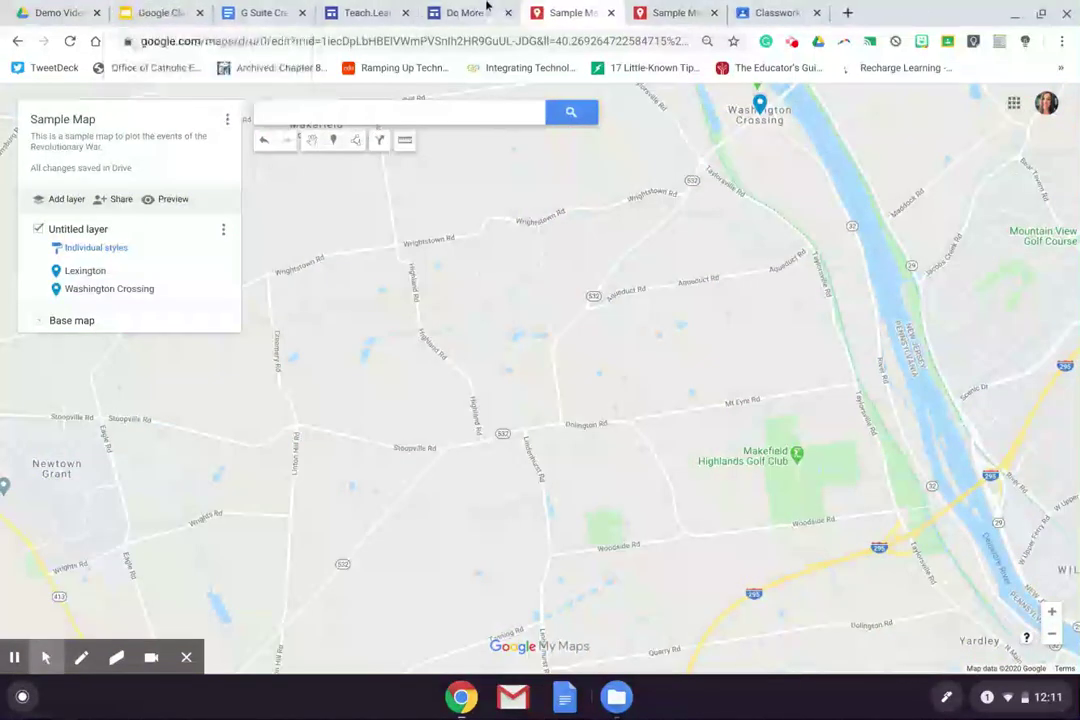
pyautogui.click(611, 12)
pyautogui.click(611, 12)
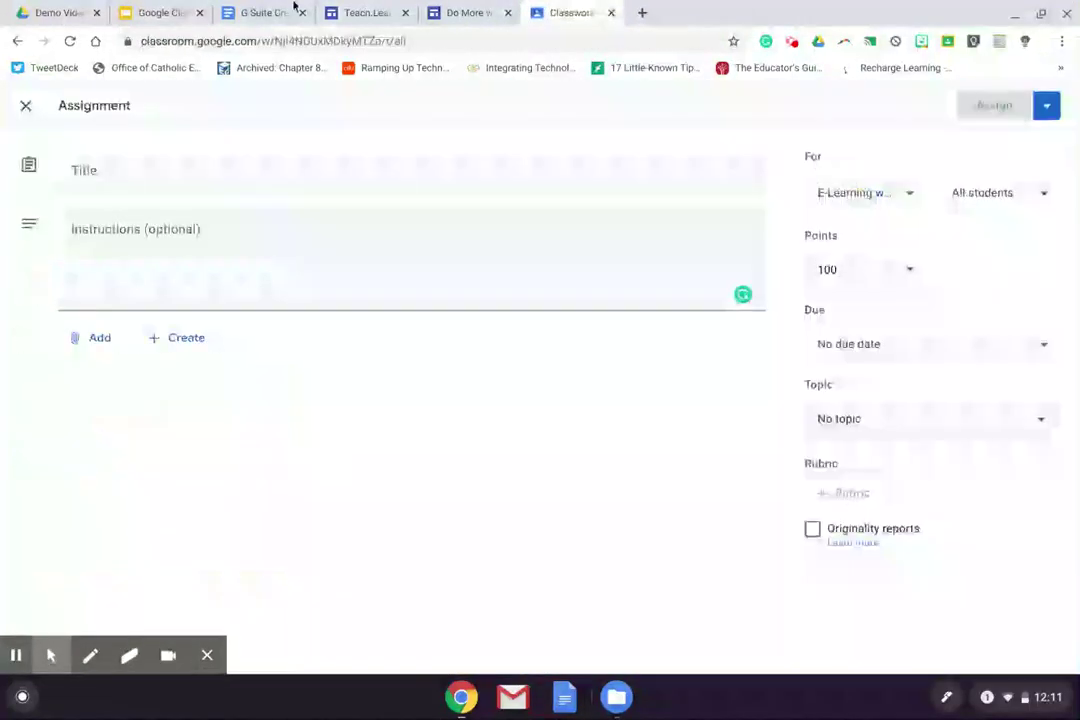
pyautogui.click(51, 11)
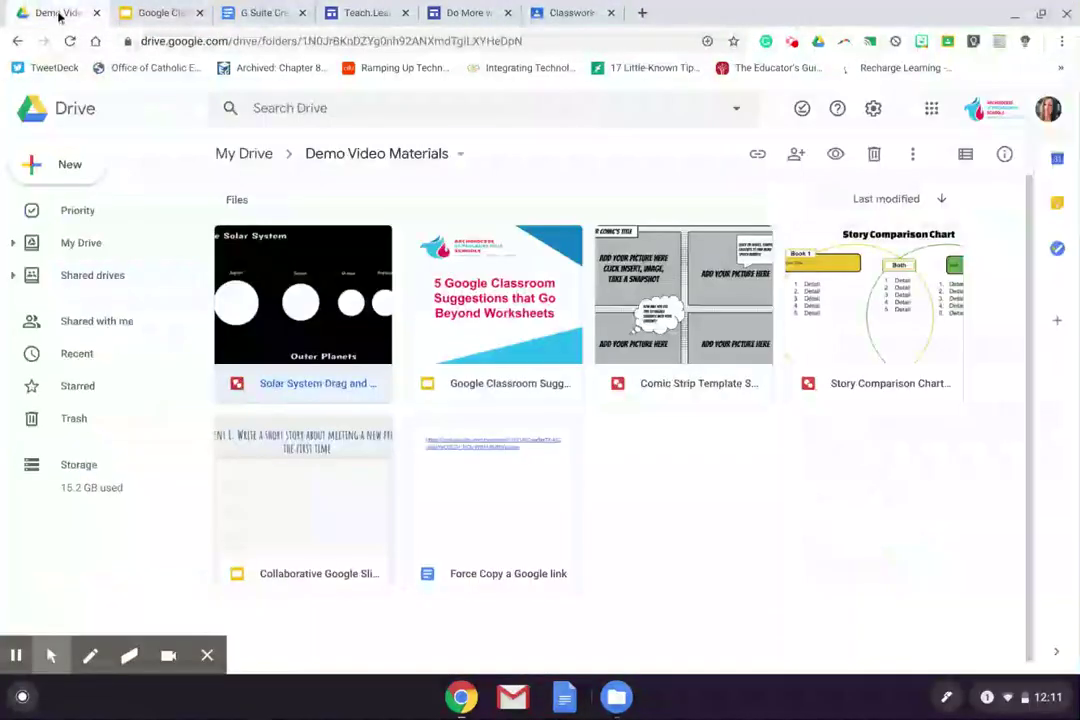
pyautogui.doubleClick(865, 343)
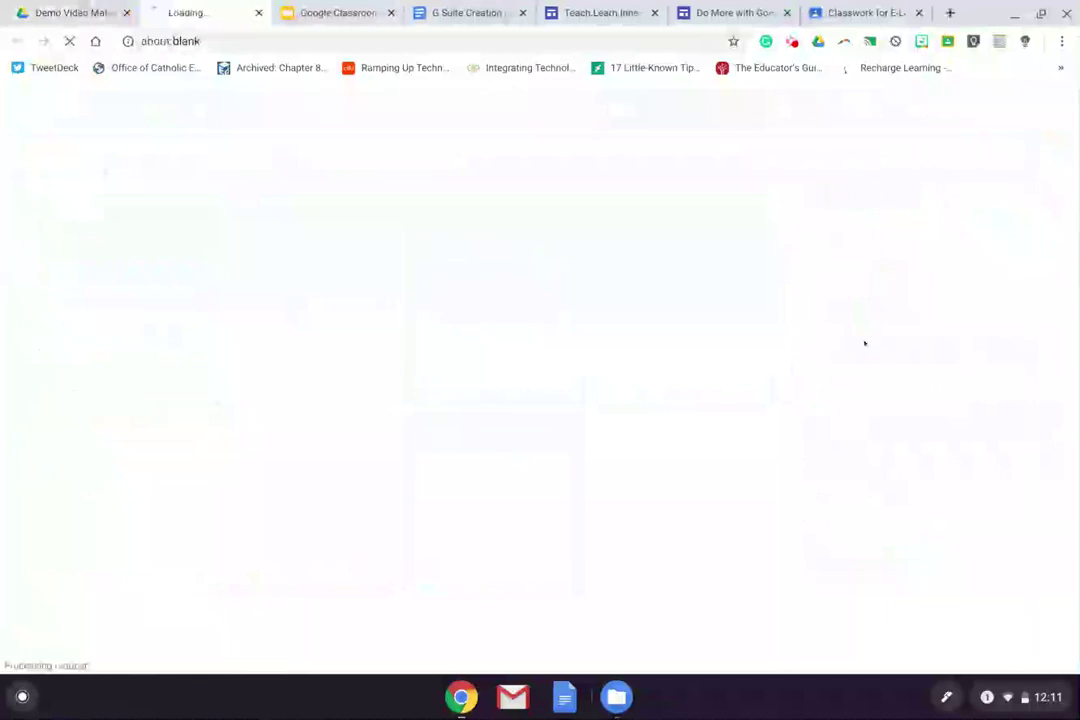